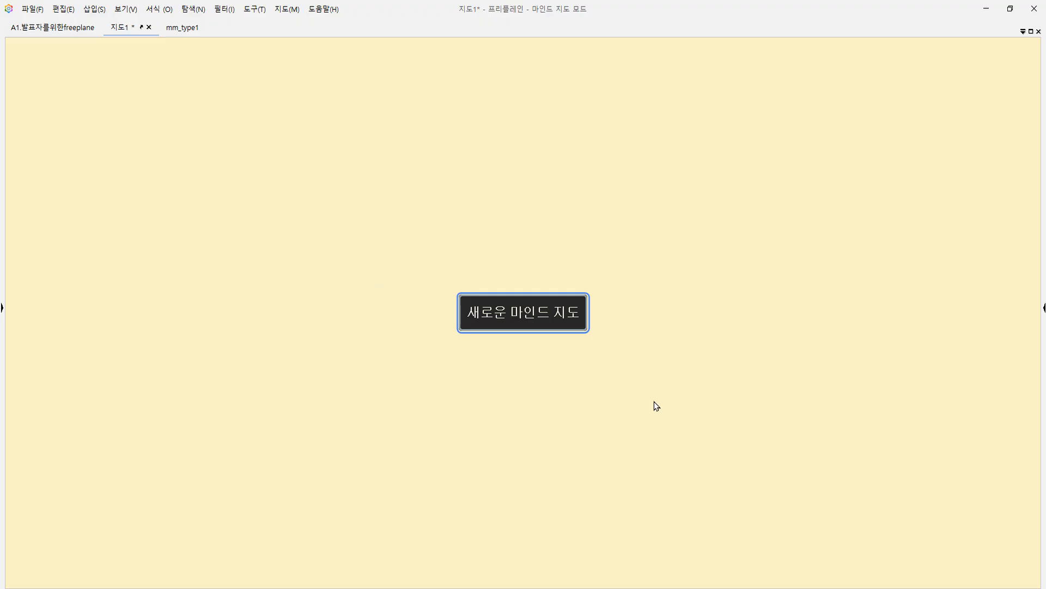
Add an empty child node to the new map's root, with four empty sub-nodes beneath it.
key("Tab")
Extend the last sub-node with a chain of empty nested child nodes and sibling nodes several levels deep.
key("Tab")
key("Return")
key("Return")
key("Return")
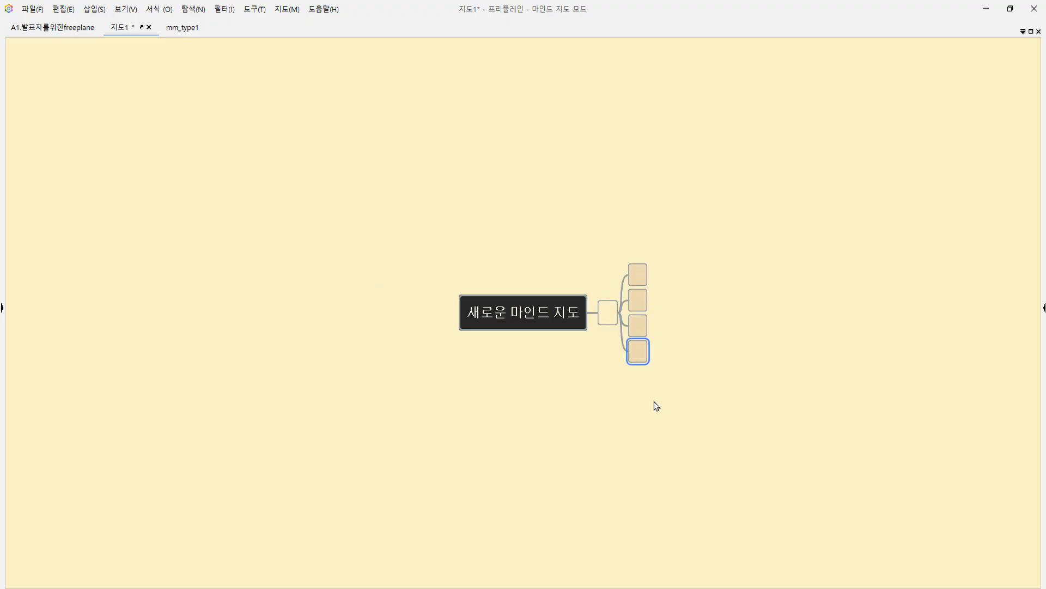
key("Tab")
key("Tab")
key("Return")
key("Return")
key("Tab")
key("Tab")
key("Tab")
key("Return")
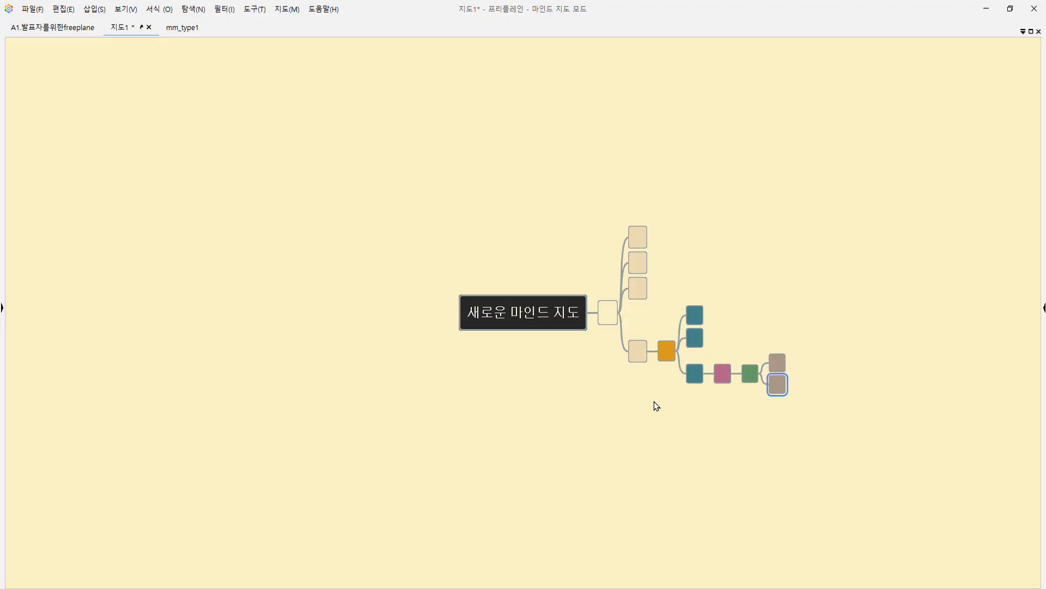
key("Return")
key("Tab")
key("Tab")
key("Return")
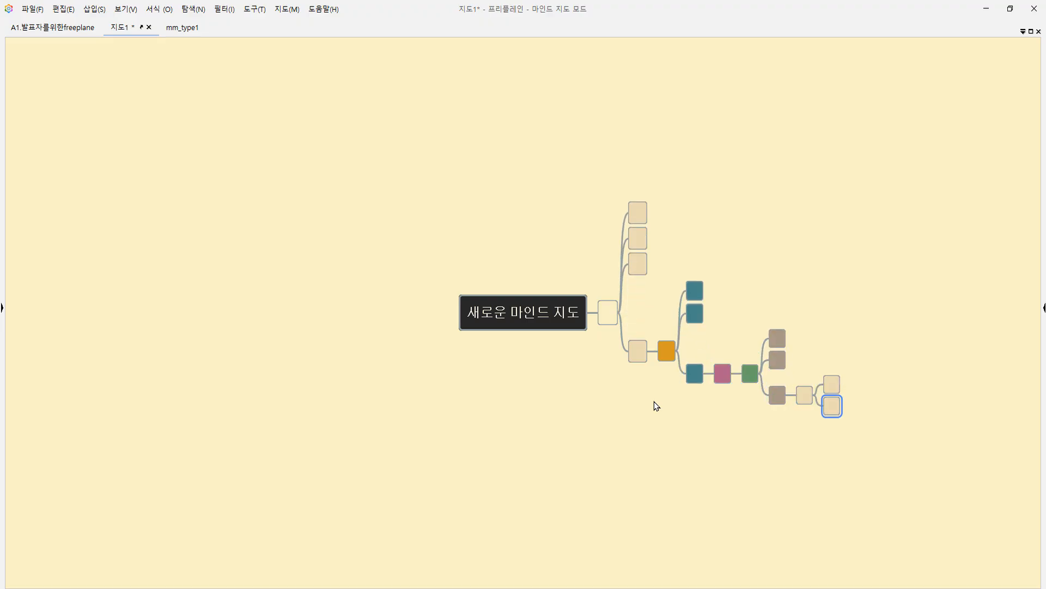
left_click_drag(656, 406, 416, 358)
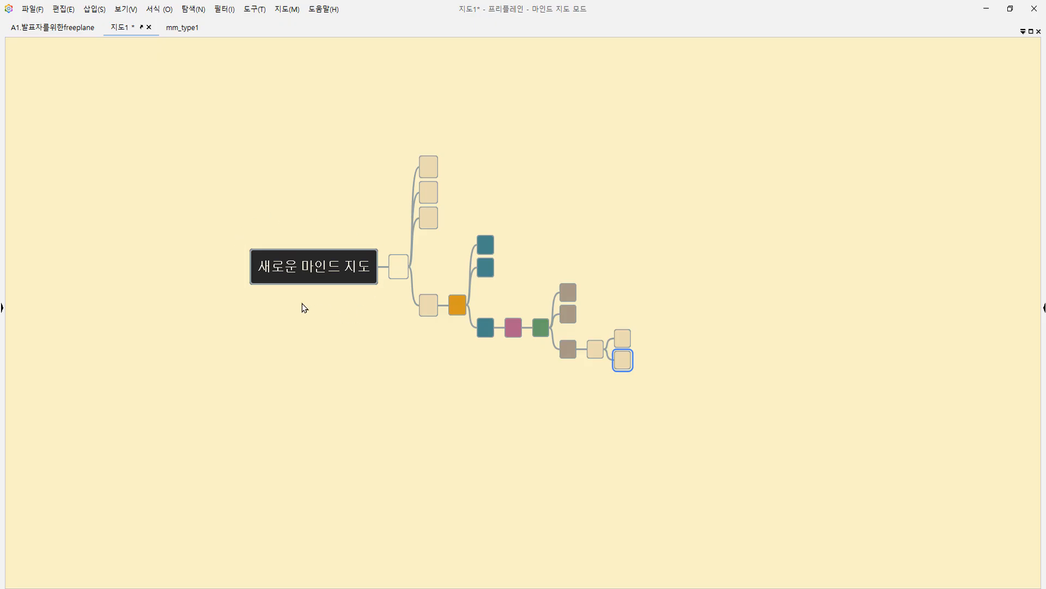
Save the new map as a.
key("ctrl+s")
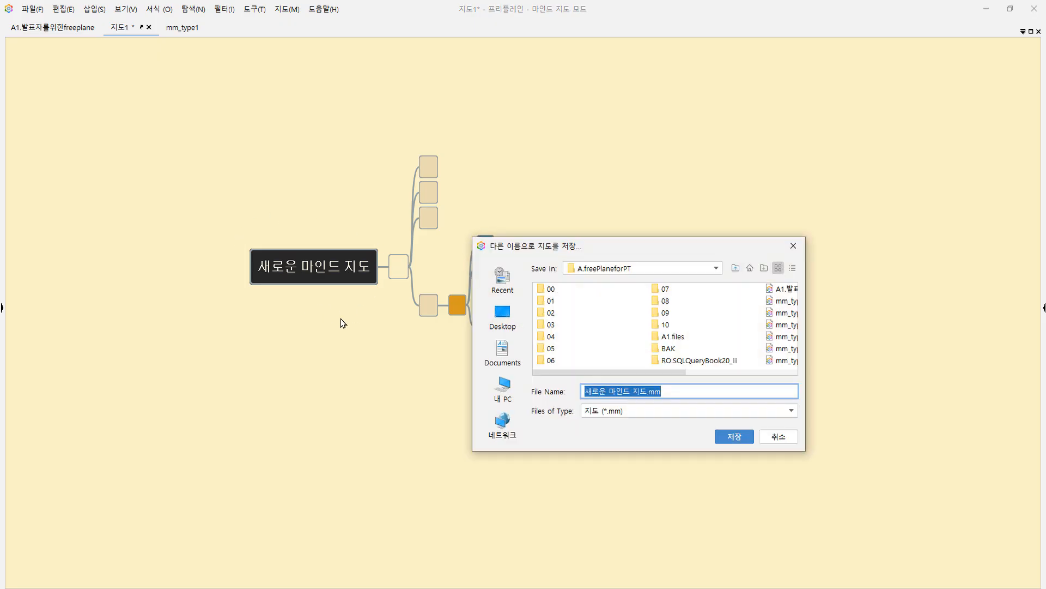
type("a")
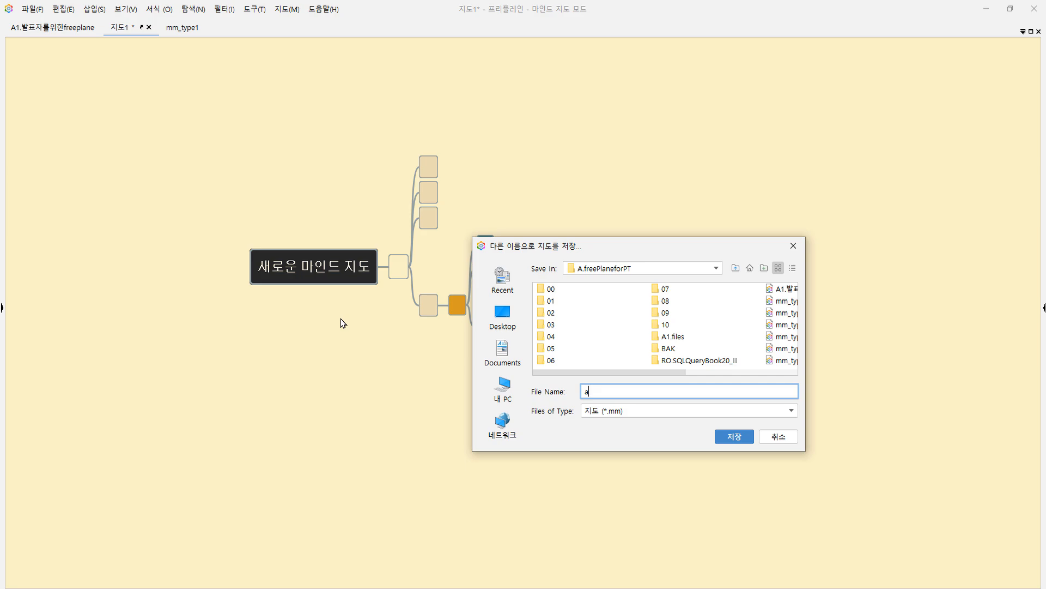
key("Return")
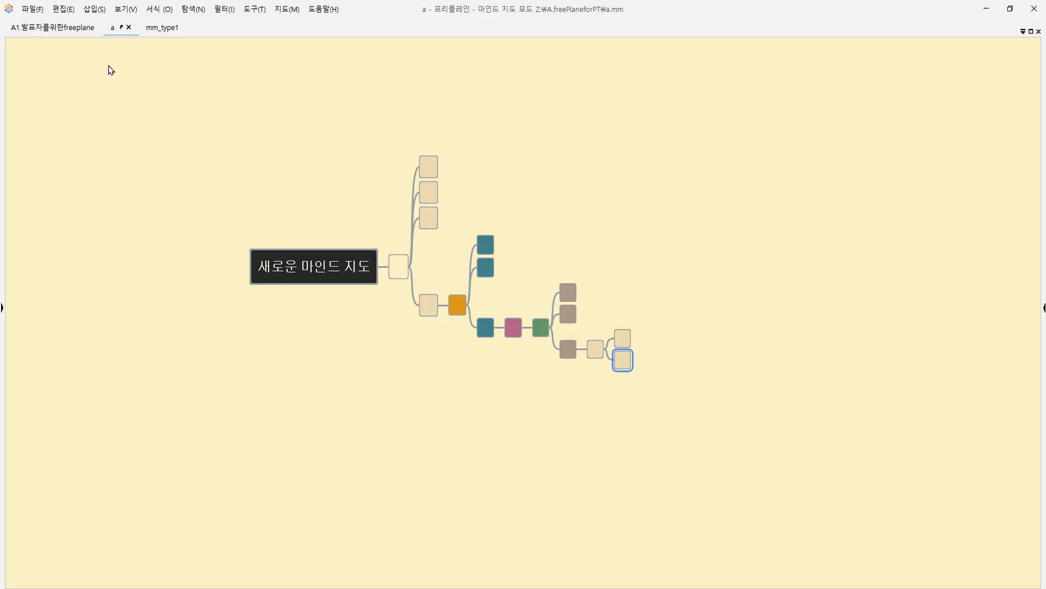
Compare the new map a with the mm_type1 map by switching between their tabs.
left_click(160, 29)
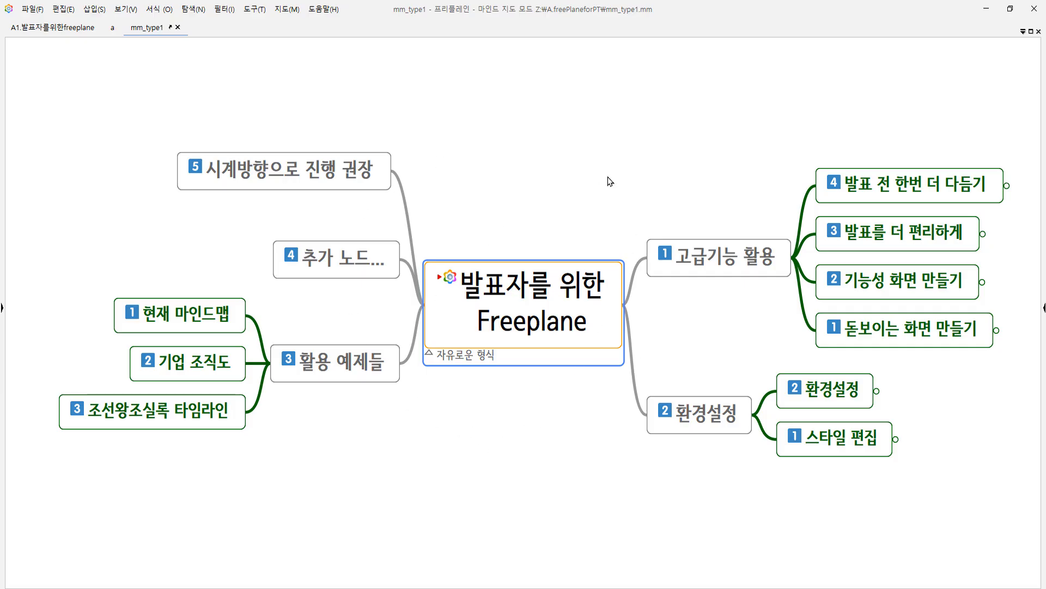
left_click(114, 35)
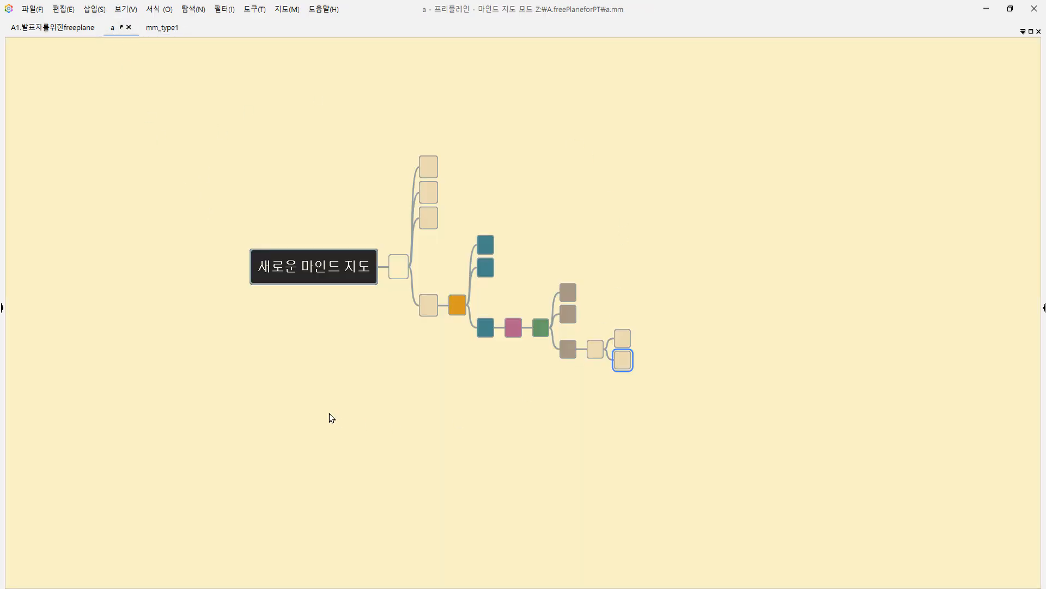
left_click(156, 34)
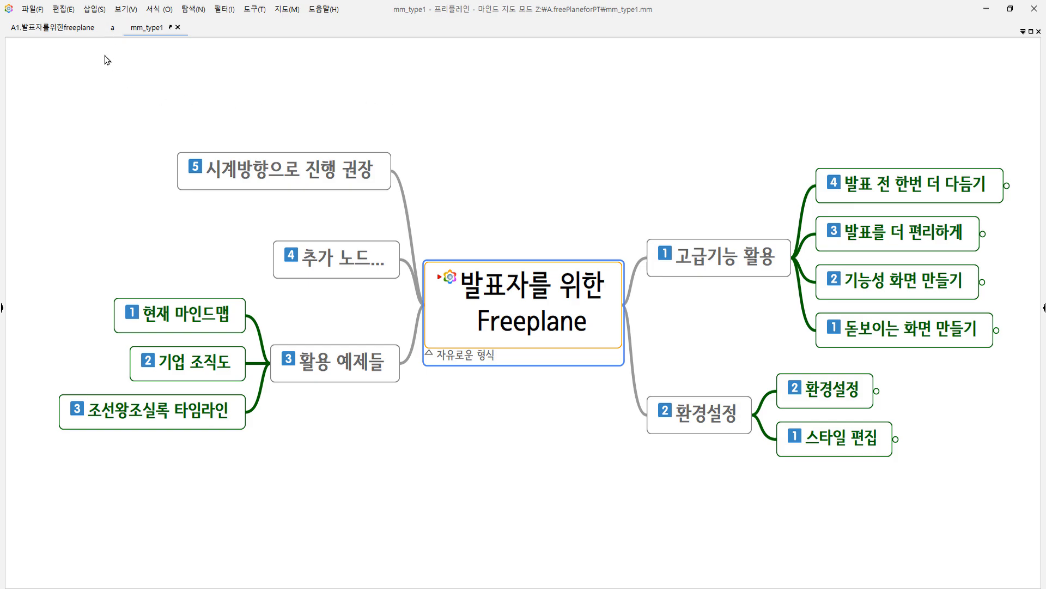
left_click(113, 28)
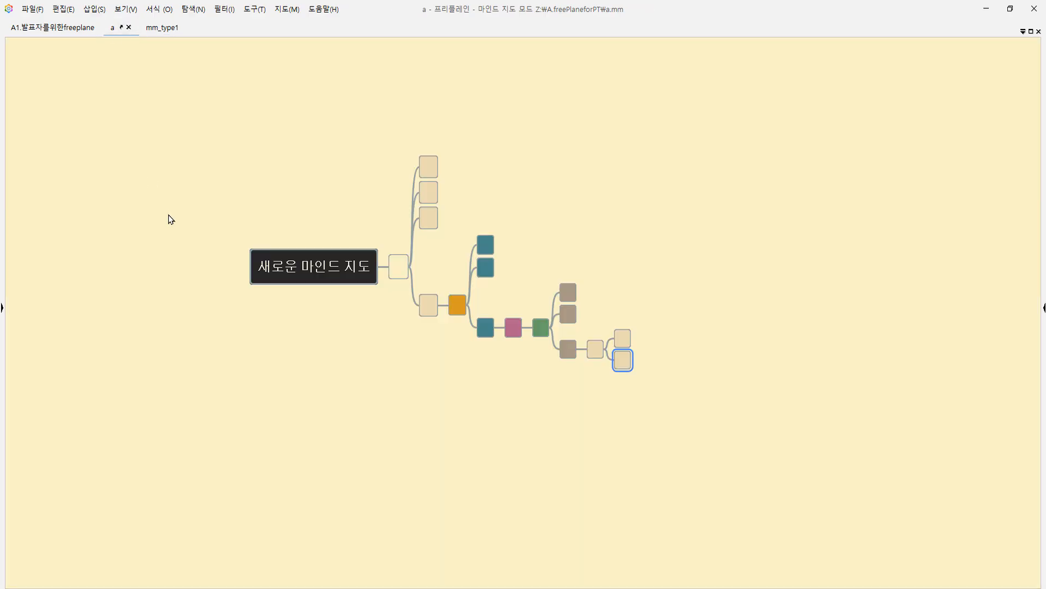
left_click(163, 29)
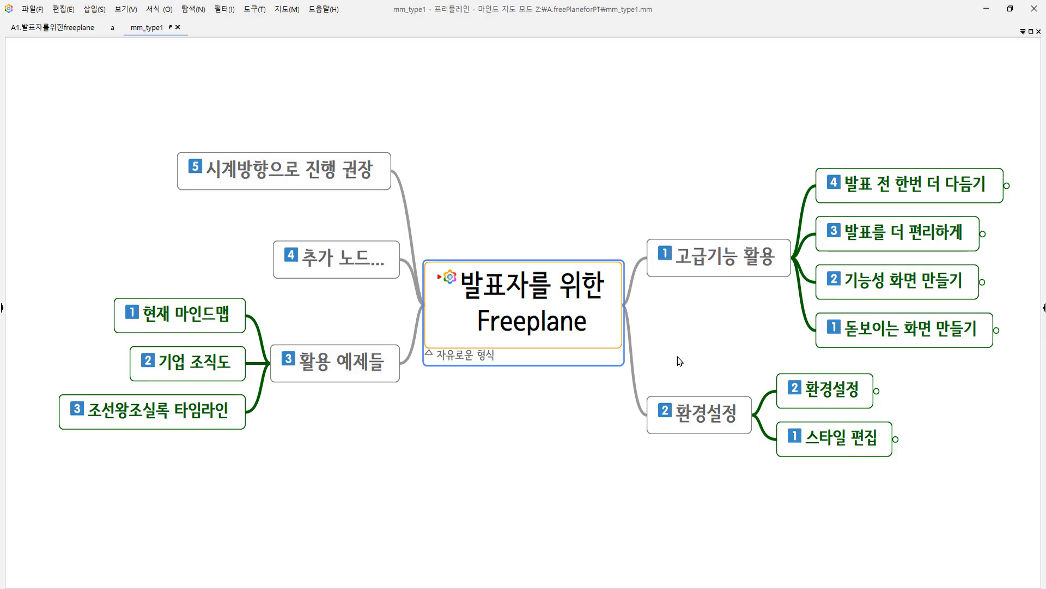
left_click(113, 28)
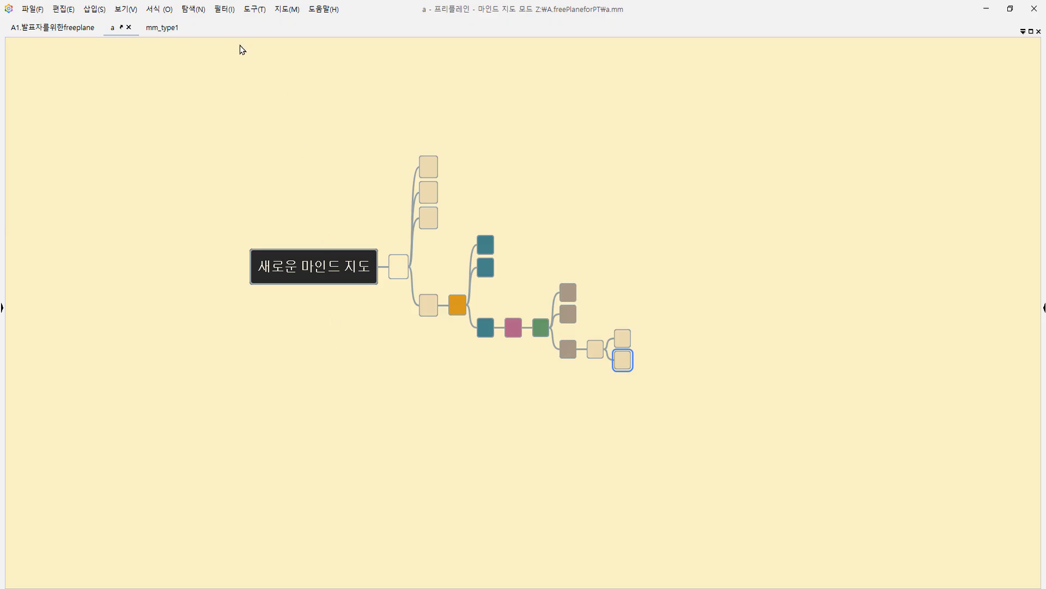
Change the mm_type1 map's style to the map style of a.mm.
left_click(162, 27)
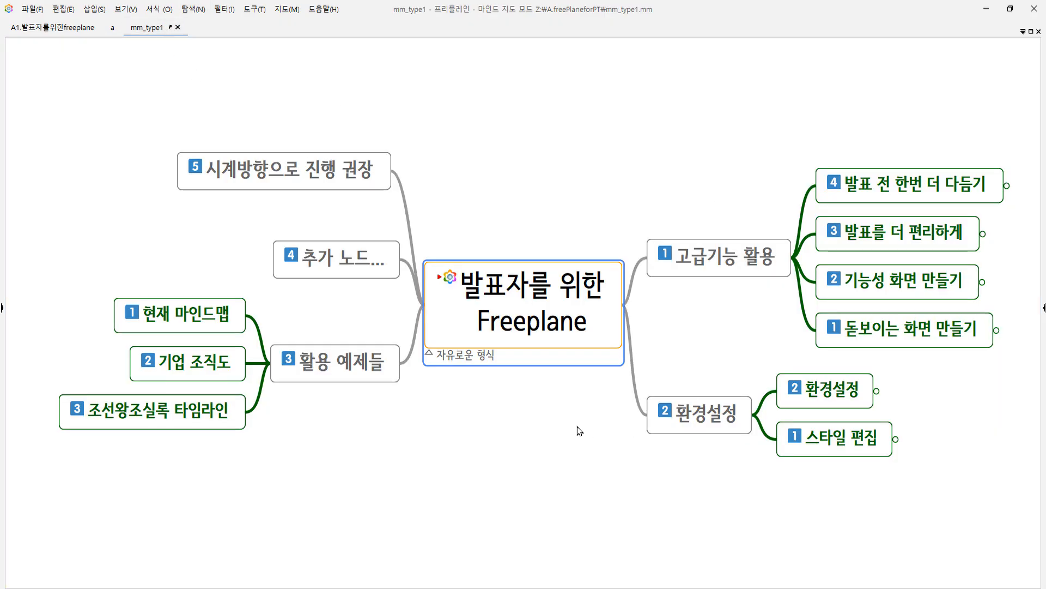
left_click(155, 12)
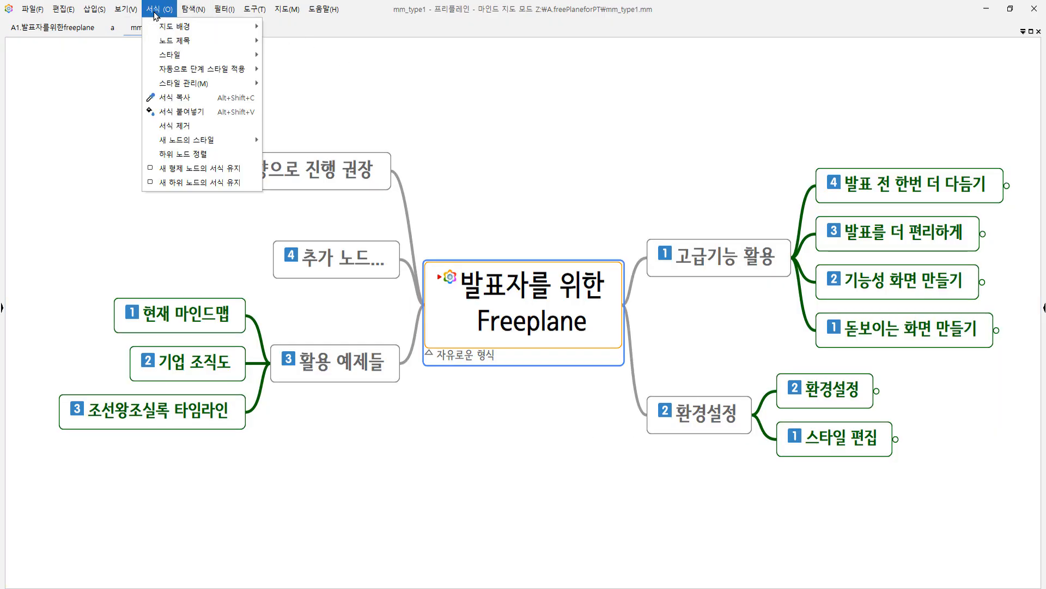
mouse_move(218, 83)
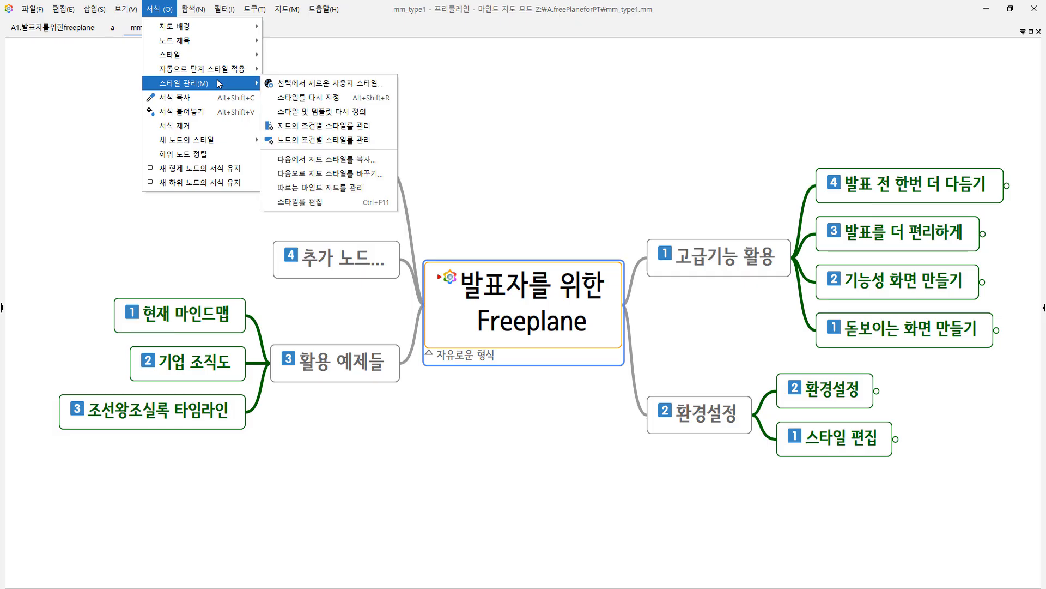
left_click(381, 174)
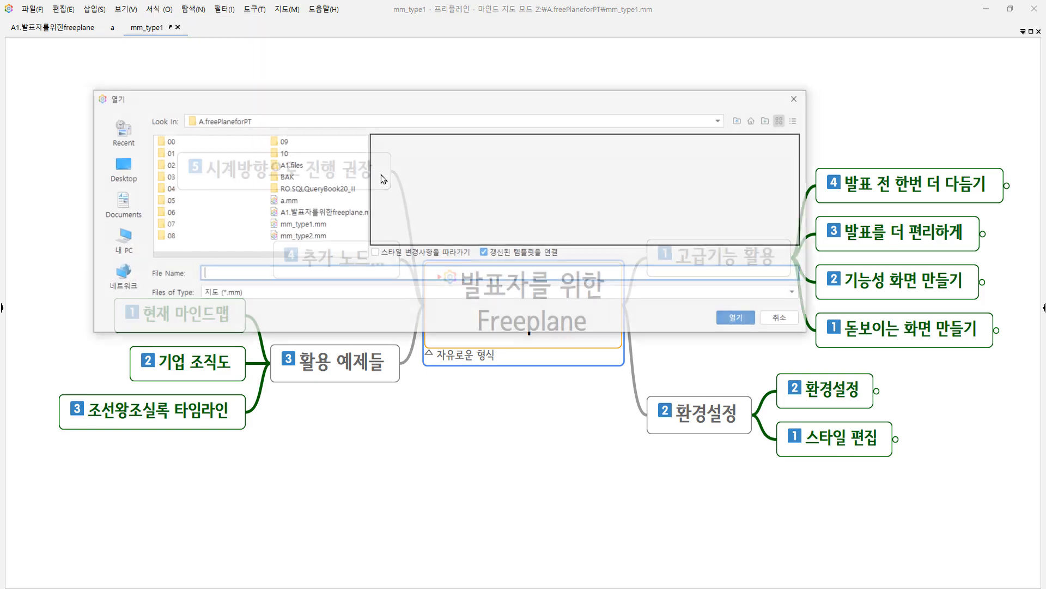
left_click(286, 201)
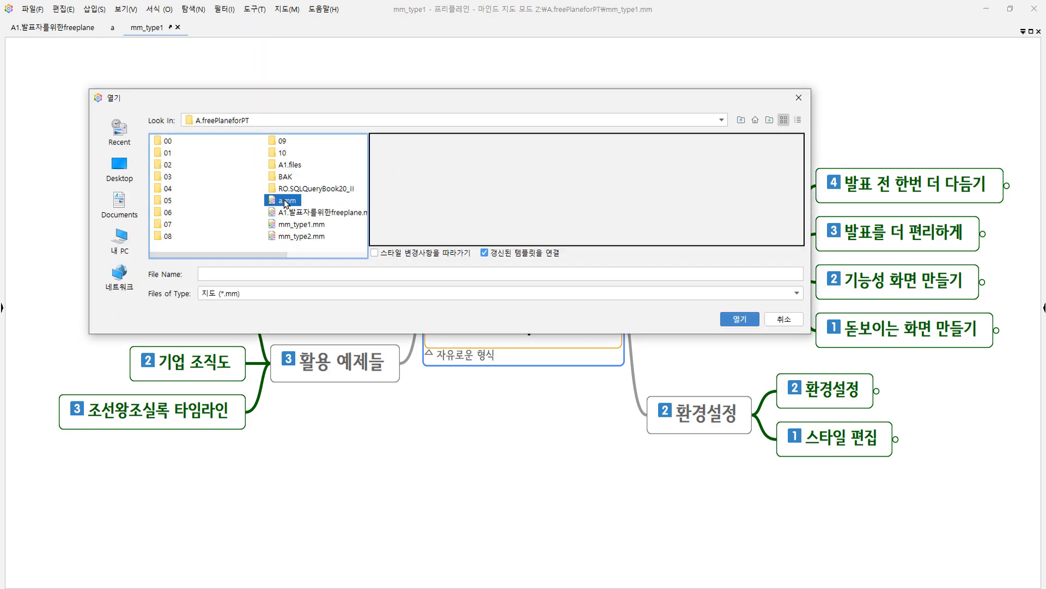
left_click(748, 320)
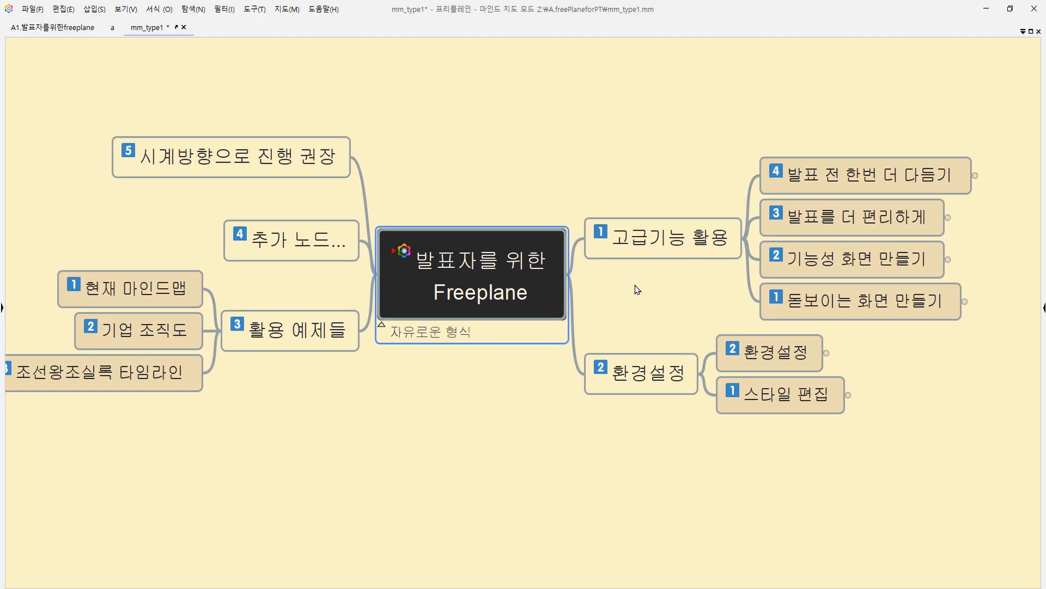
Move the 분기를 새로운 지도로 이동 branch of the A1 map into a new map saved as 분기를새로운지도로이동.
left_click(110, 31)
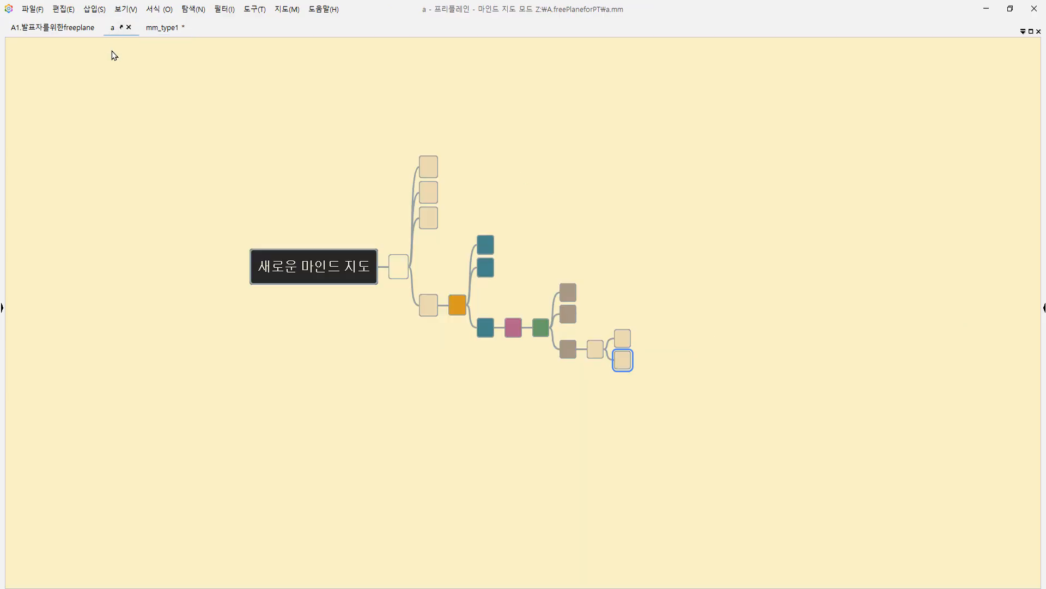
left_click(164, 27)
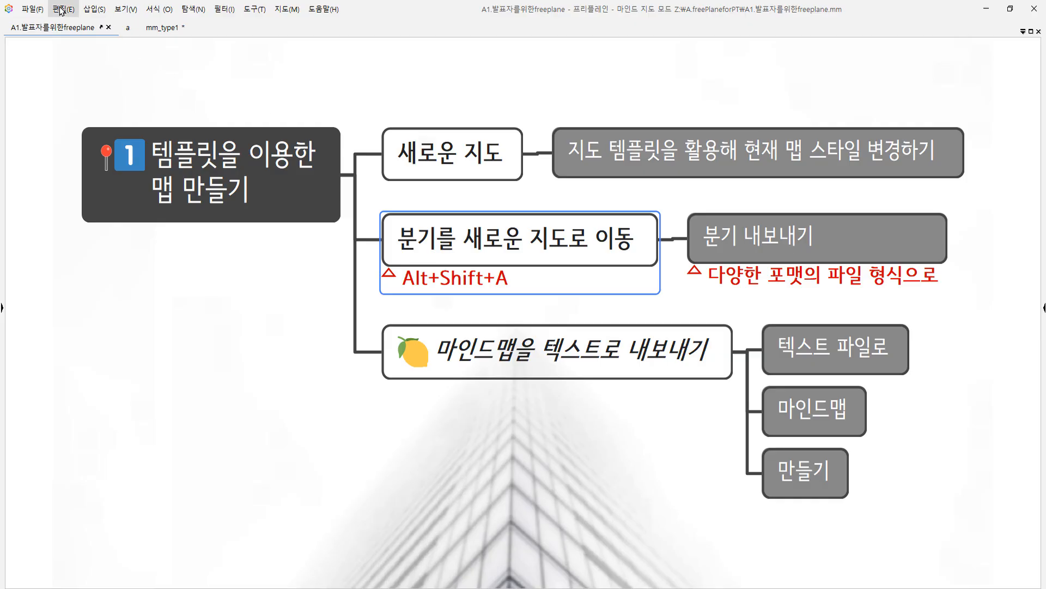
left_click(32, 8)
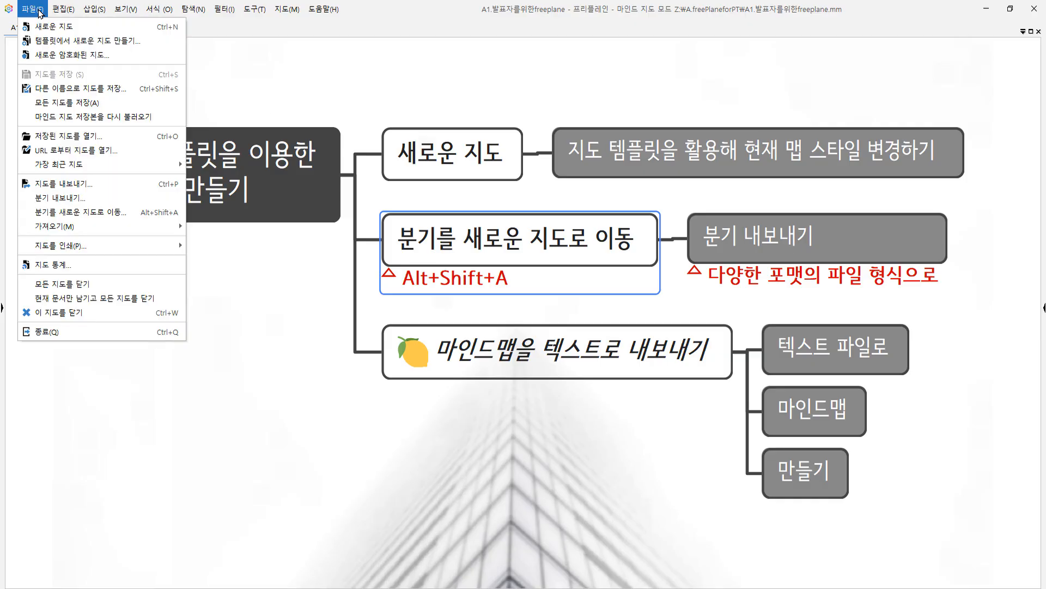
left_click(135, 212)
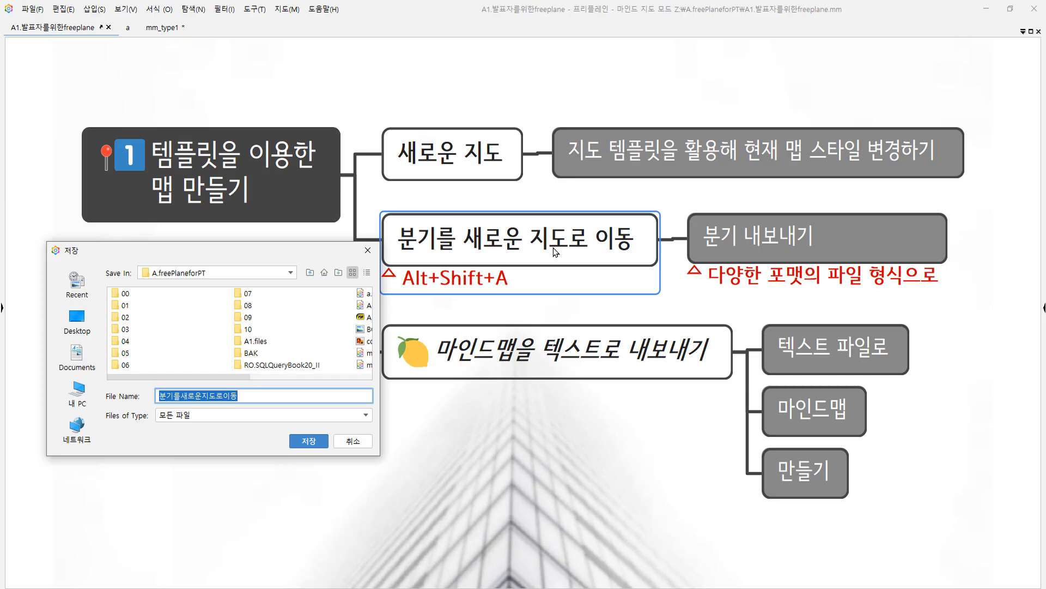
left_click_drag(273, 395, 126, 395)
left_click(300, 440)
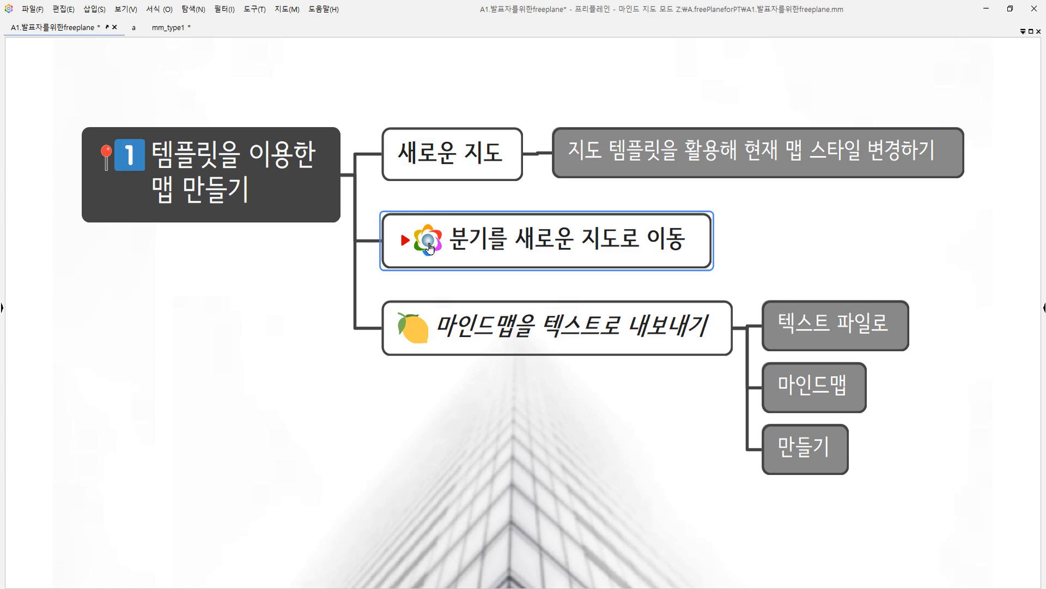
Follow the branch node's link to the new map and return to the A1 map.
left_click(420, 255)
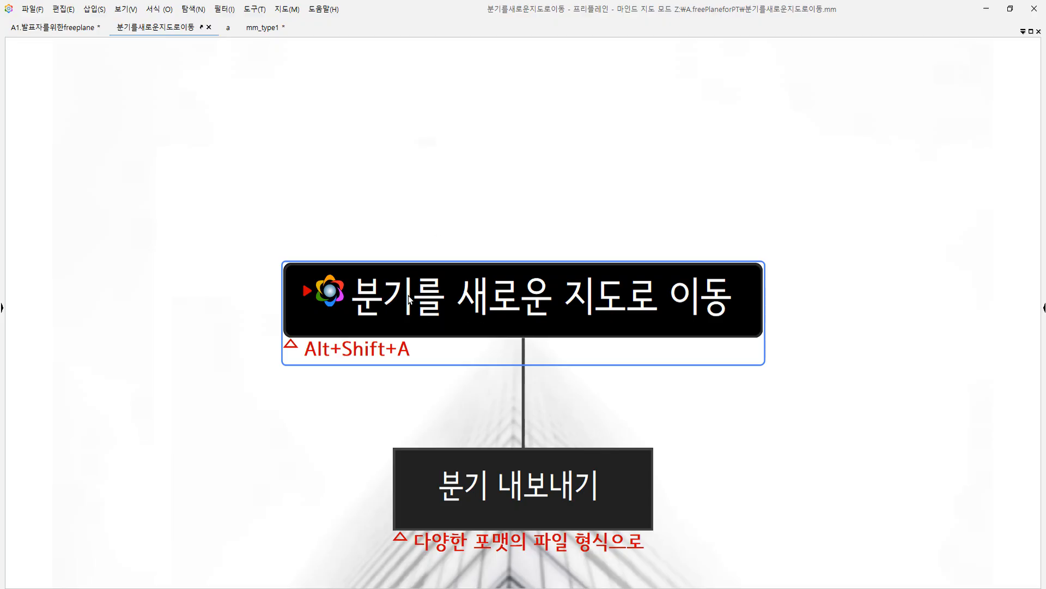
left_click(327, 296)
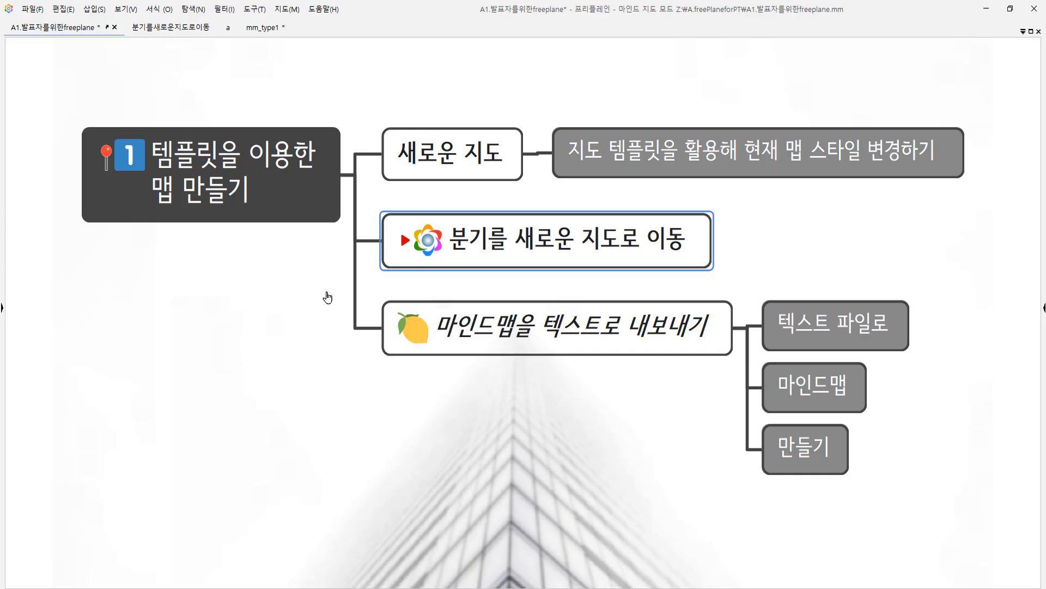
Unfold the 환경설정 branch in mm_type1 and move it into a new map saved as 환경설정.
left_click(265, 27)
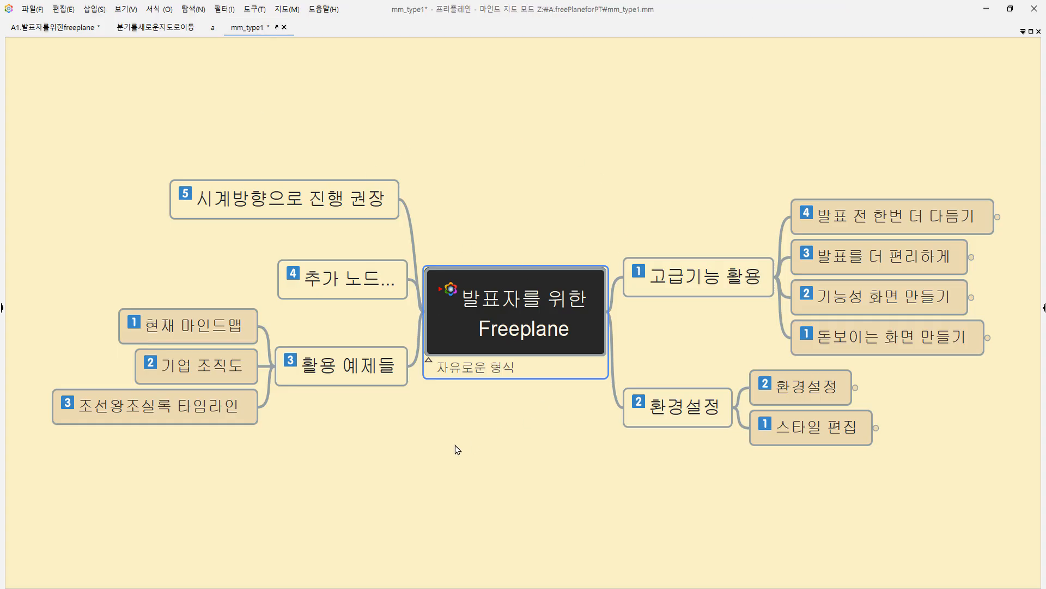
left_click(692, 417)
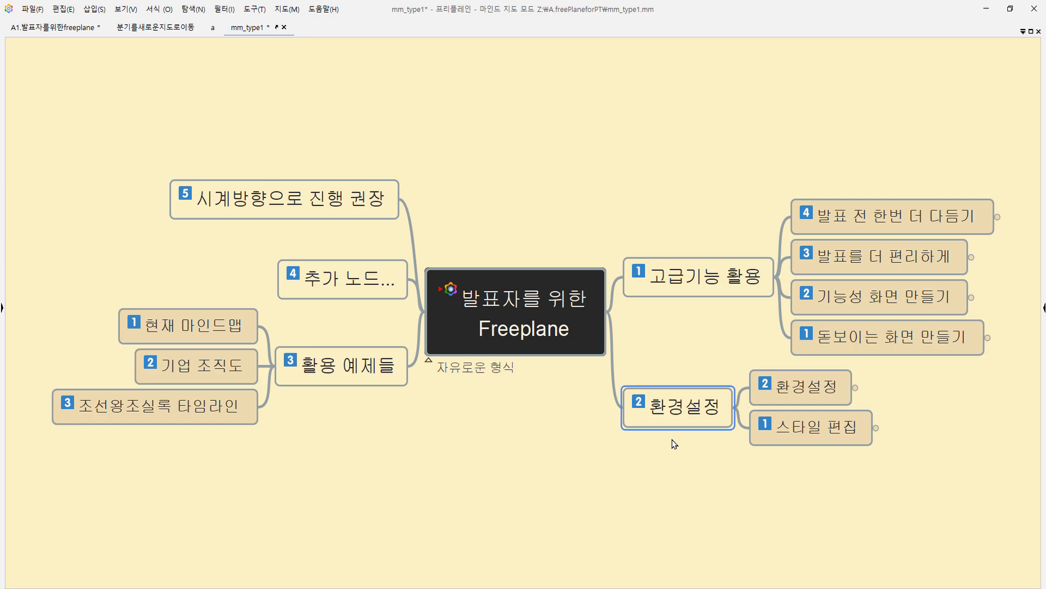
key("alt+Page_Down")
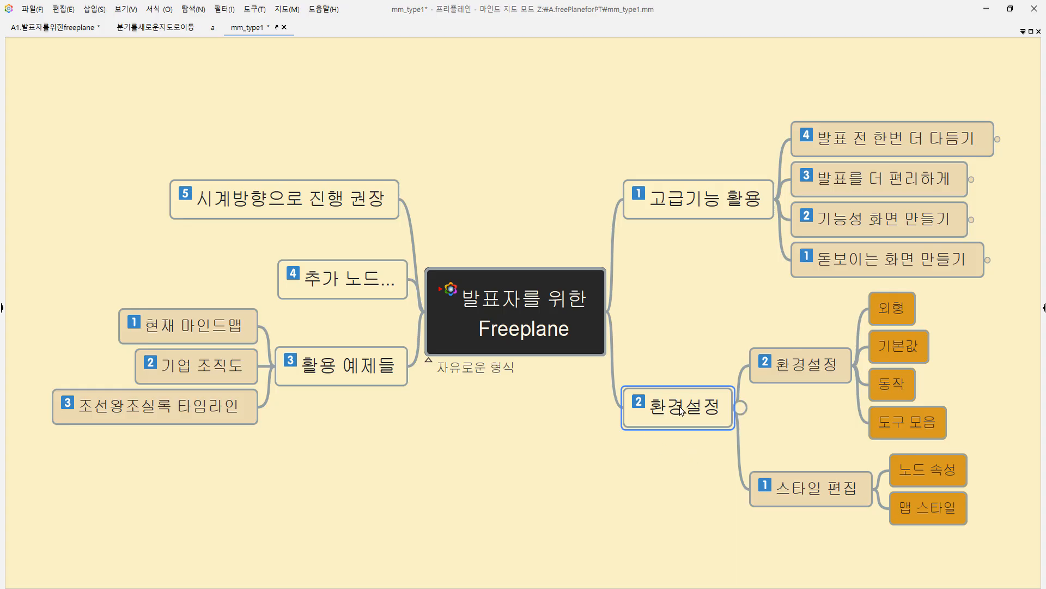
key("alt+shift+a")
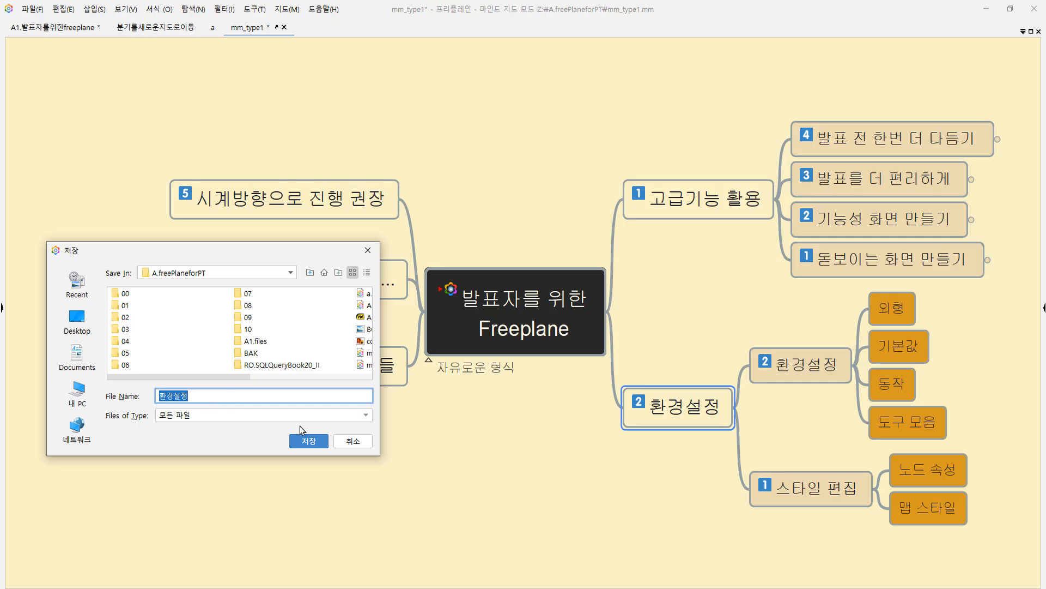
left_click(303, 442)
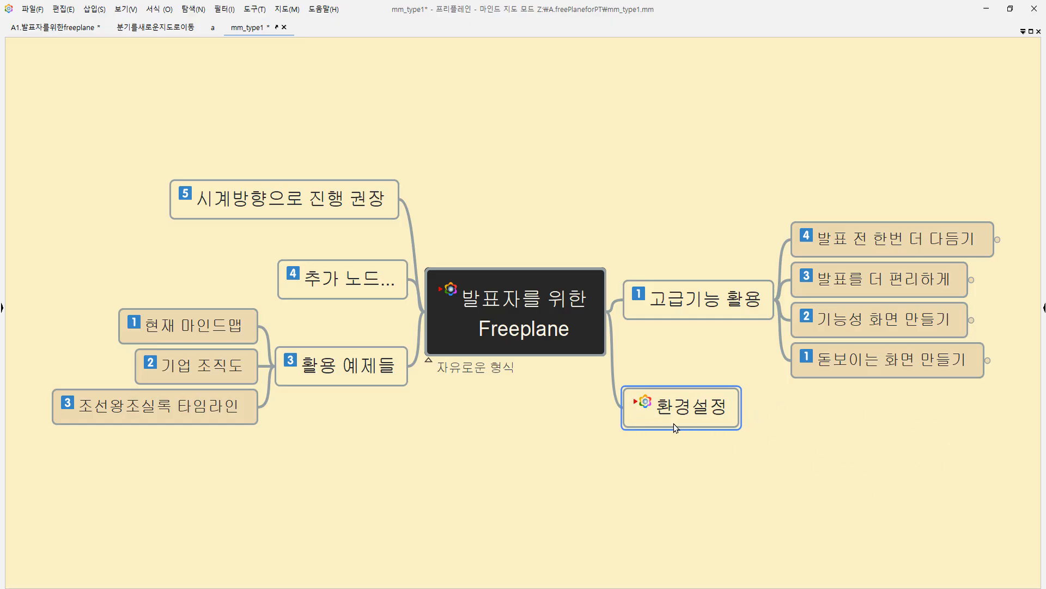
Follow the 환경설정 node's link to the new map and return to mm_type1.
left_click(648, 409)
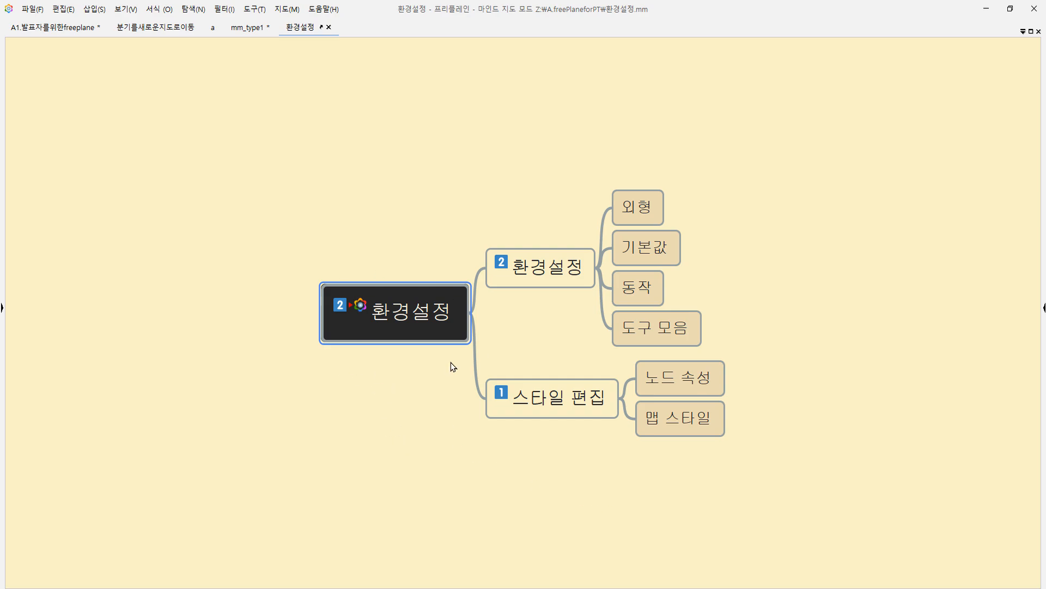
left_click(360, 305)
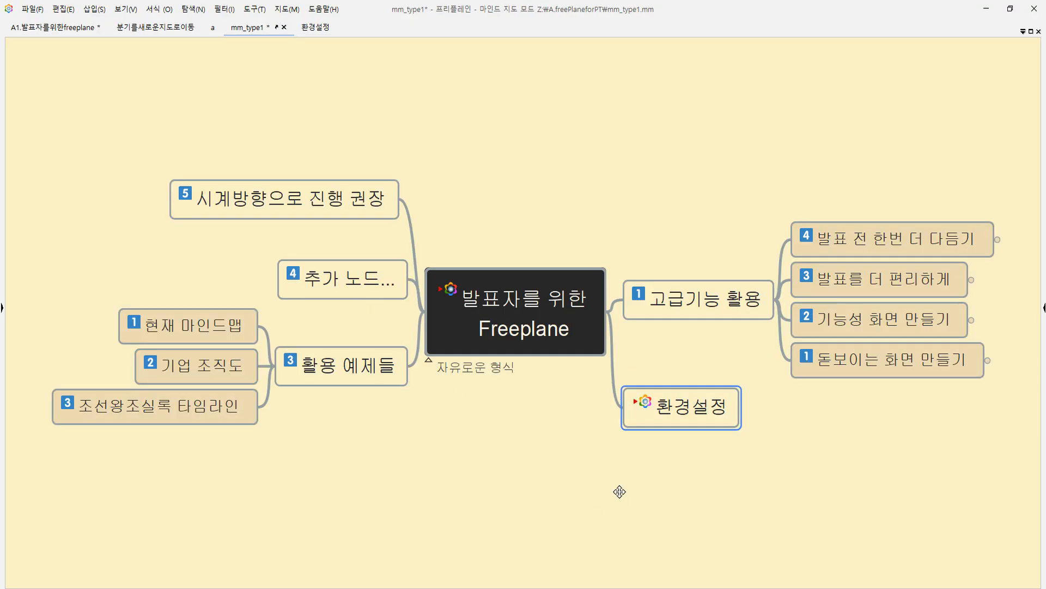
Copy all nodes of the A1 map and paste them as indented text into a new Notepad++ document.
key("ctrl+z")
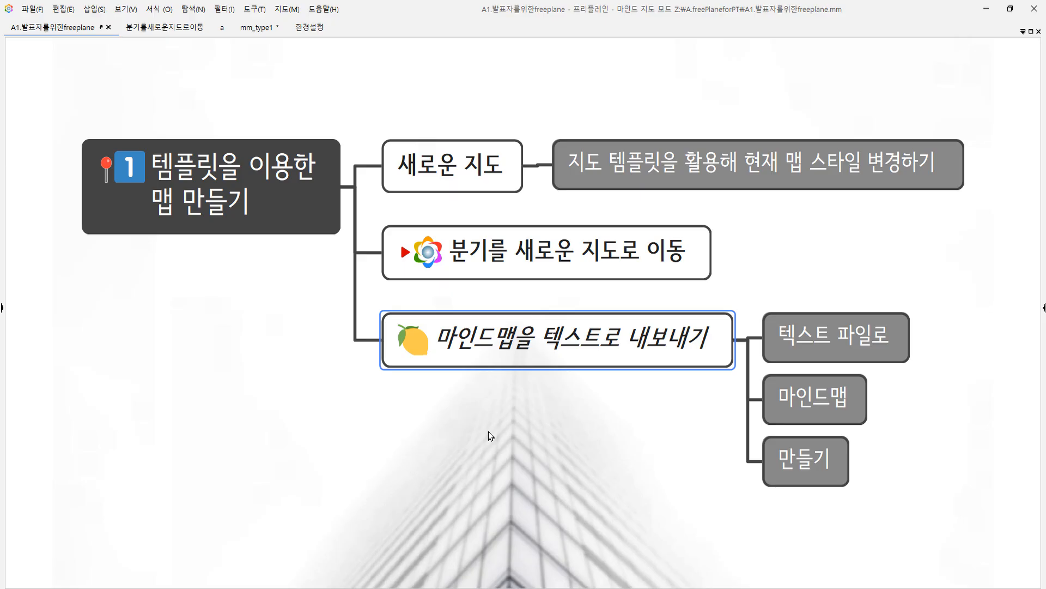
key("ctrl+a")
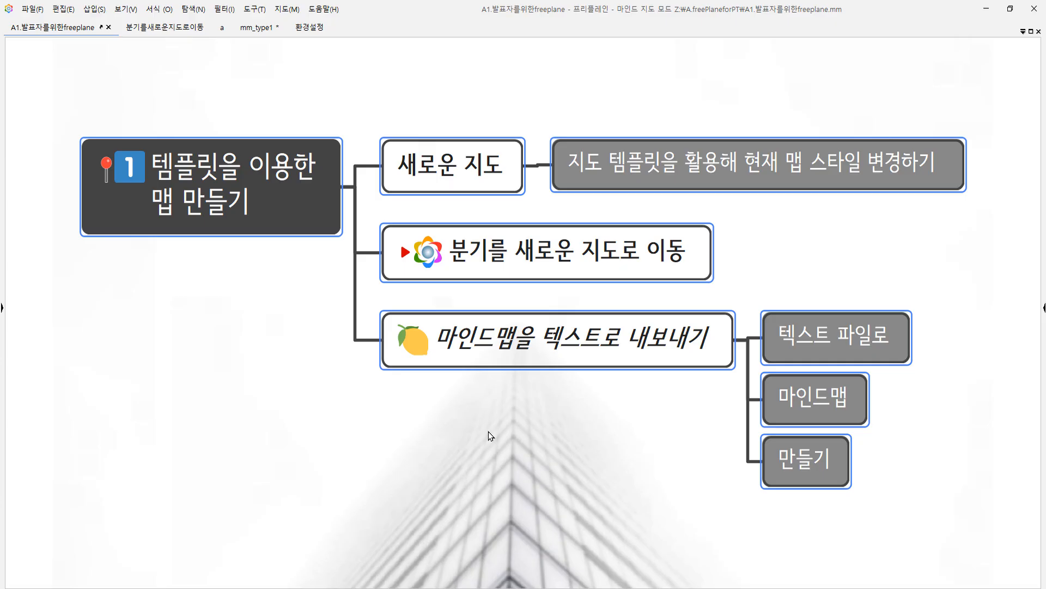
key("ctrl+c")
key("alt+Tab")
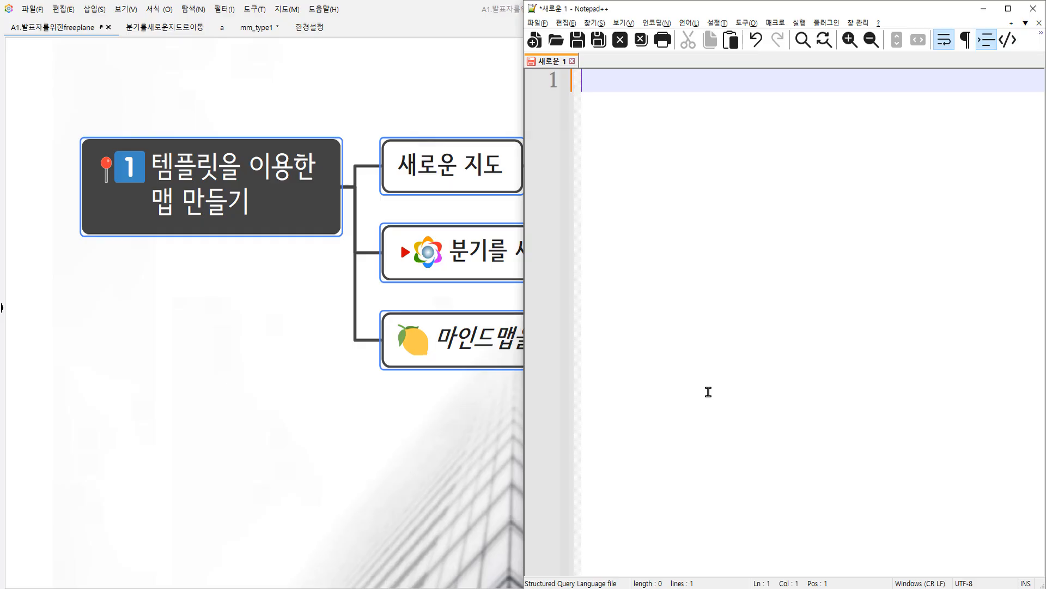
key("ctrl+v")
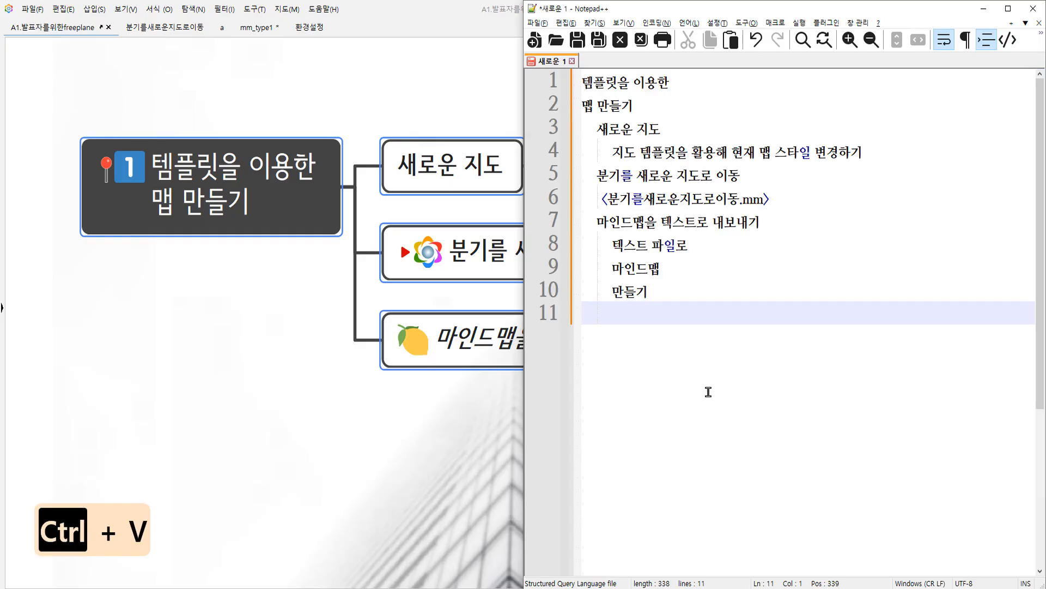
Compare the pasted text outline with the map shown side by side.
left_click(351, 424)
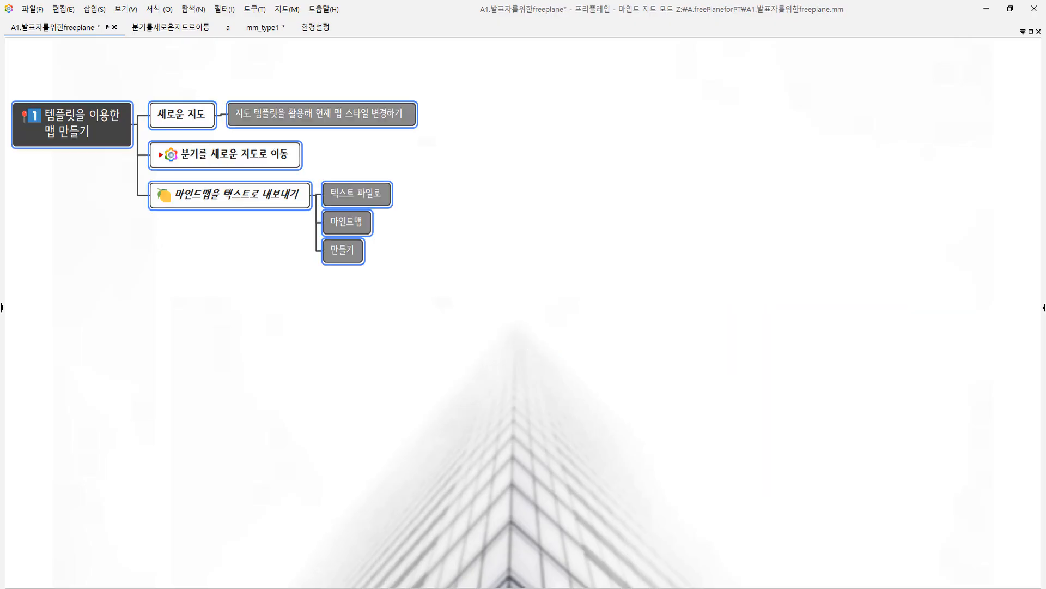
key("alt+Tab")
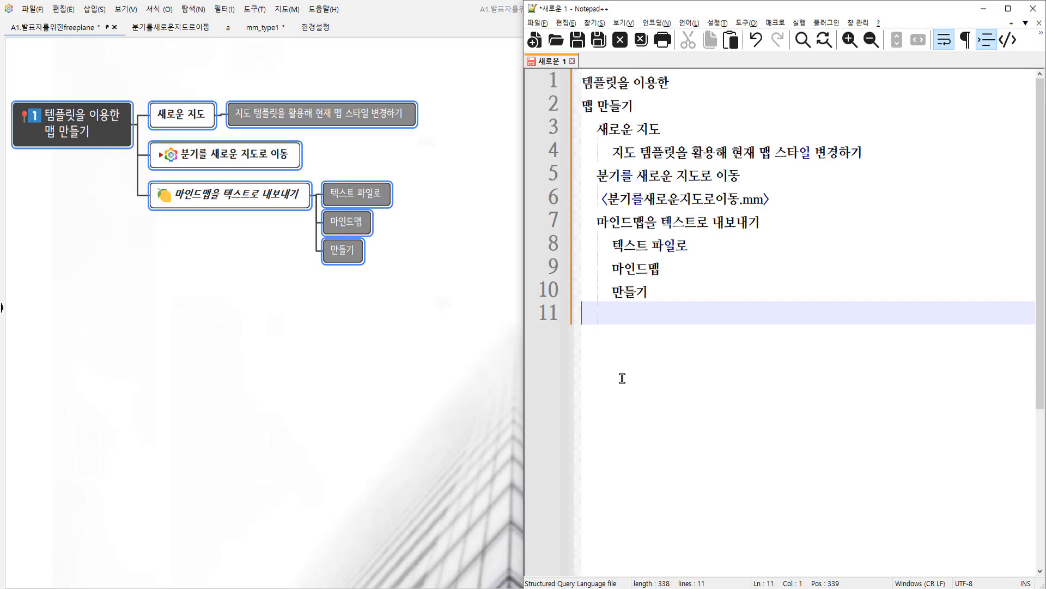
left_click(602, 129)
left_click_drag(602, 129, 586, 152)
left_click(590, 173)
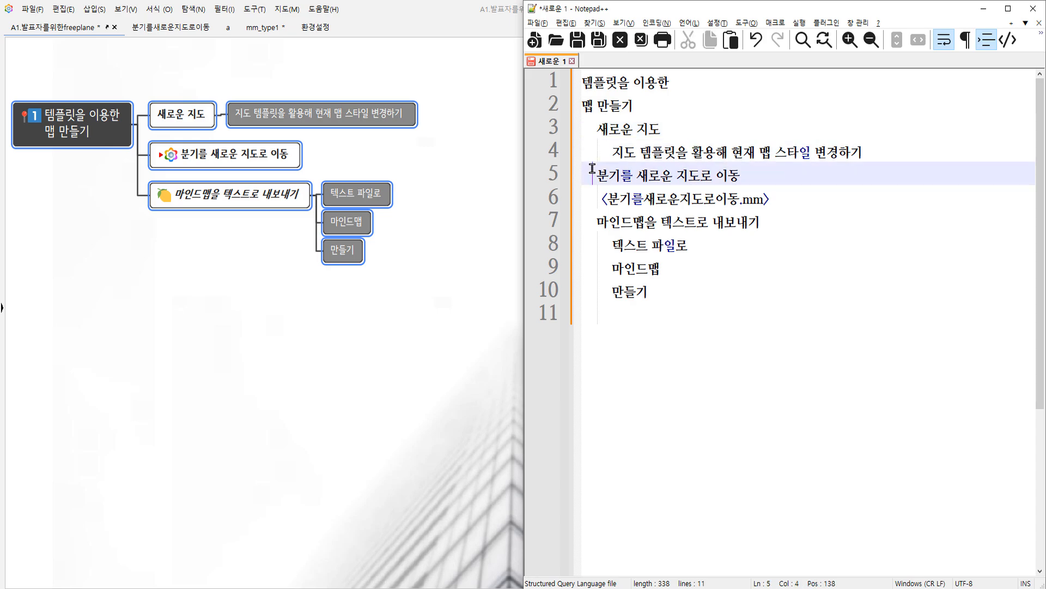
left_click_drag(129, 256, 142, 269)
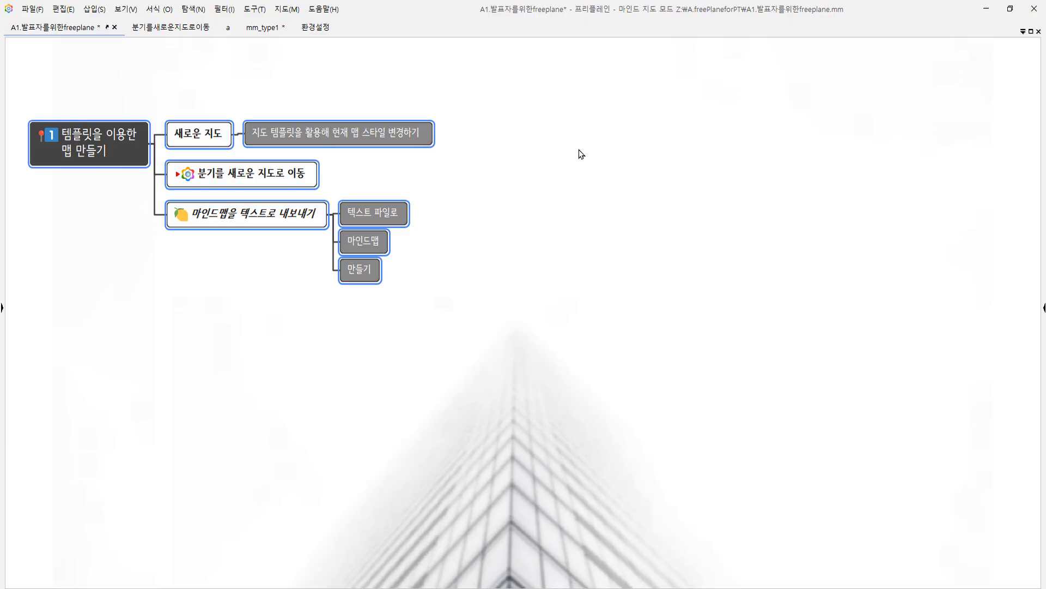
key("alt+Tab")
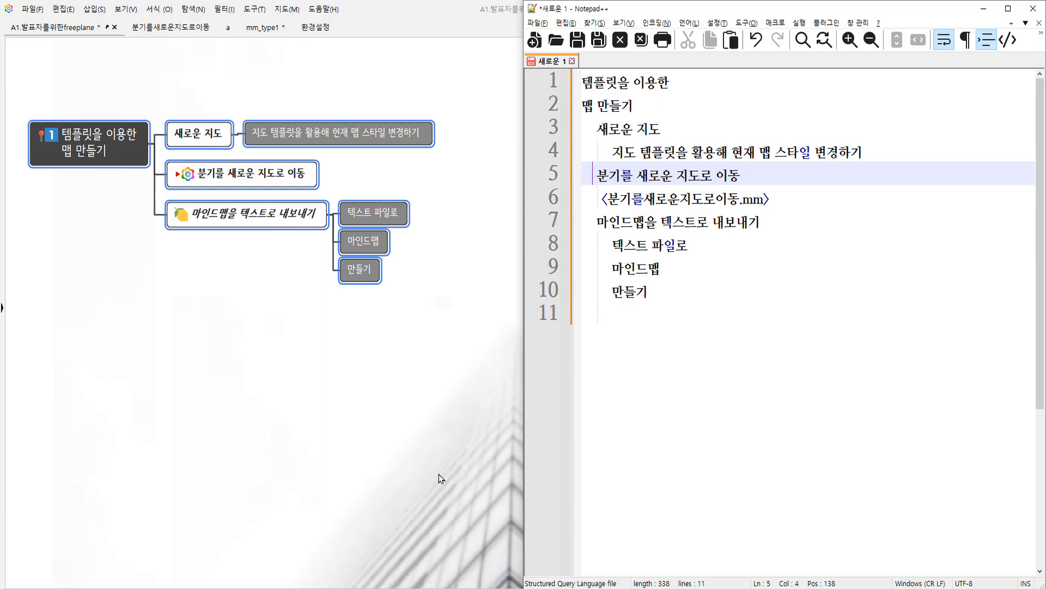
Examine how each line's indentation in the pasted text reflects the node hierarchy.
left_click(646, 105)
left_click_drag(646, 105, 575, 76)
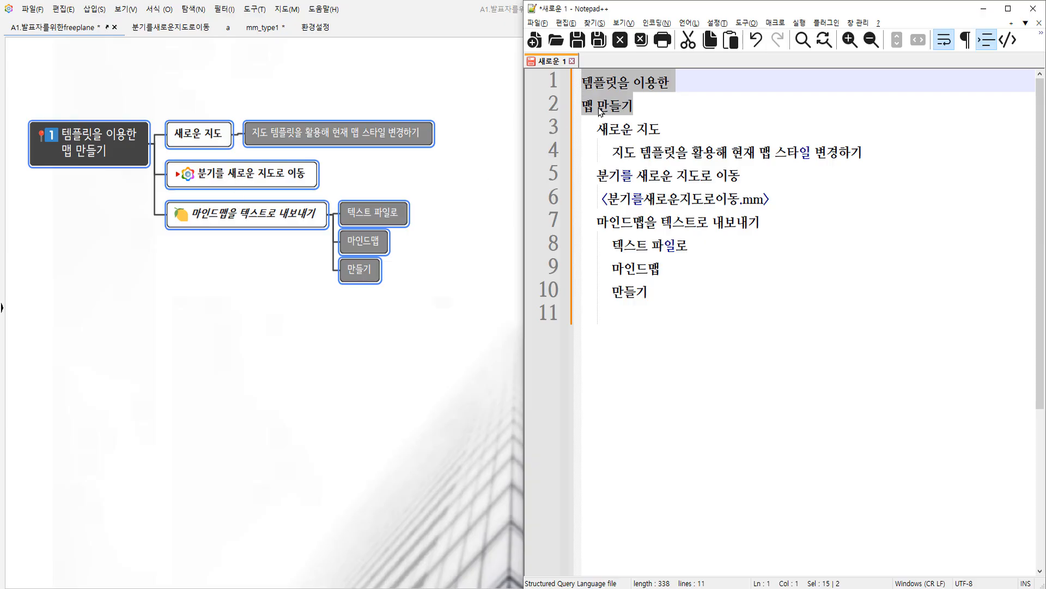
left_click_drag(601, 128, 581, 128)
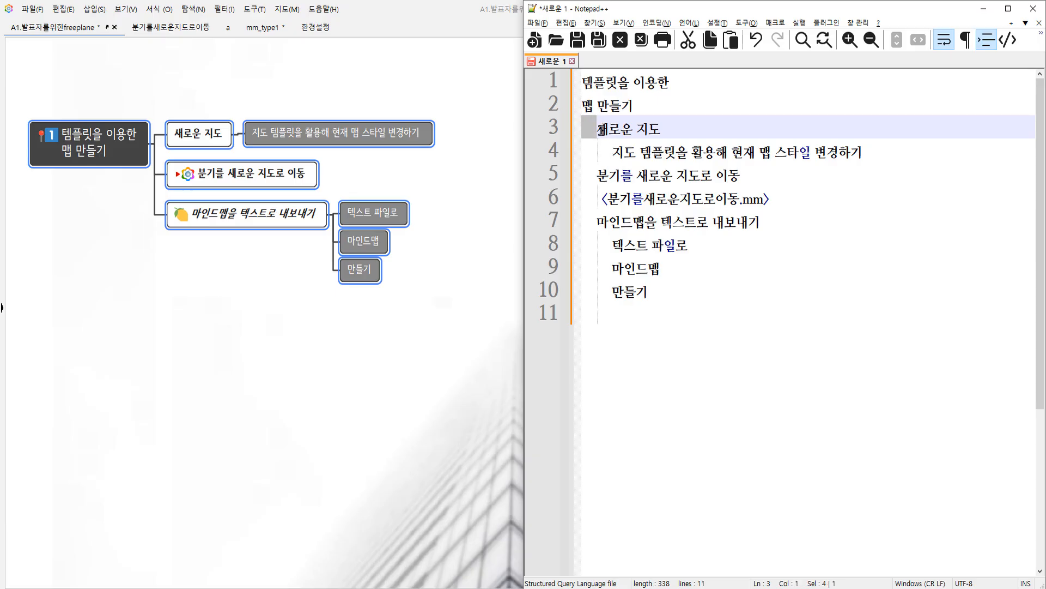
left_click_drag(598, 129, 674, 128)
left_click(606, 174)
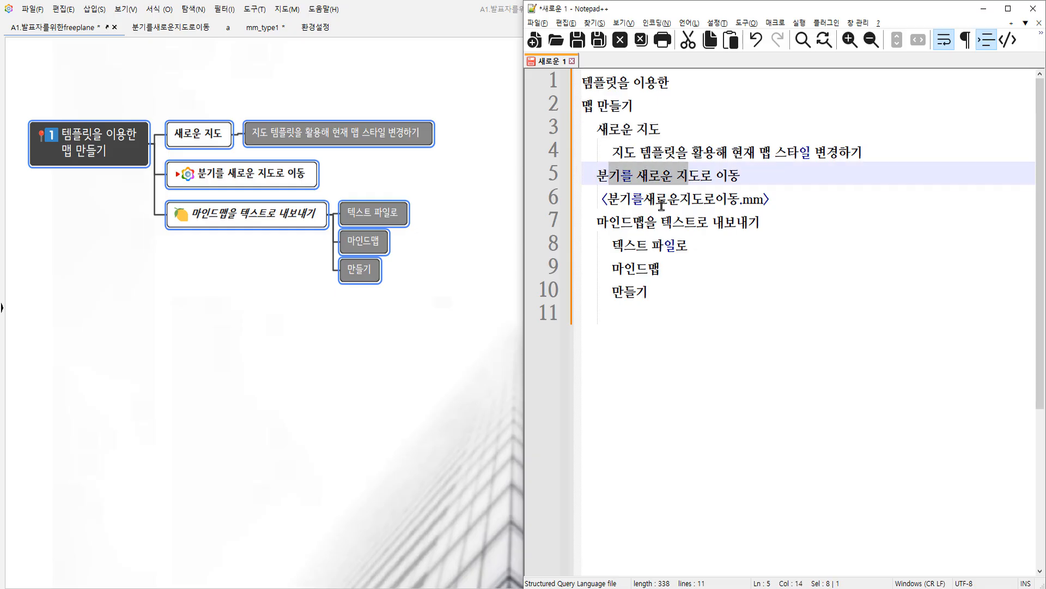
left_click_drag(598, 221, 713, 222)
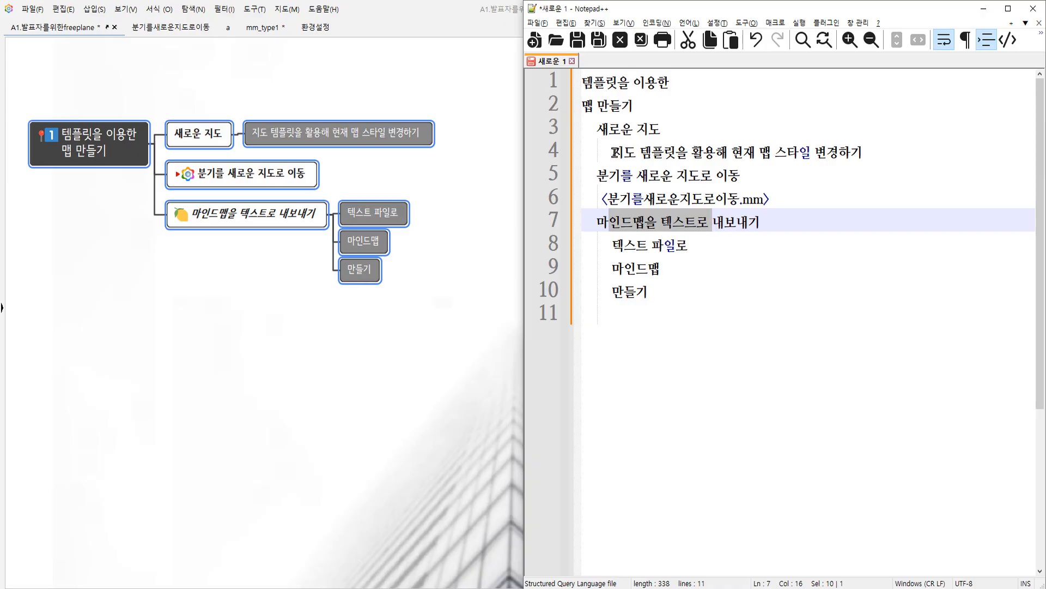
left_click_drag(615, 152, 599, 152)
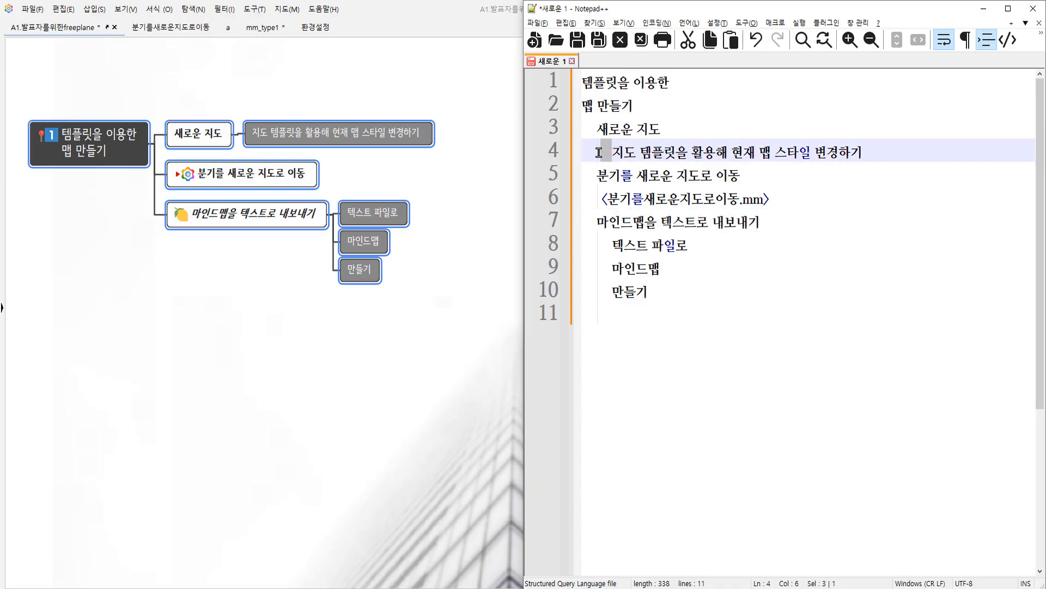
left_click_drag(597, 244, 615, 244)
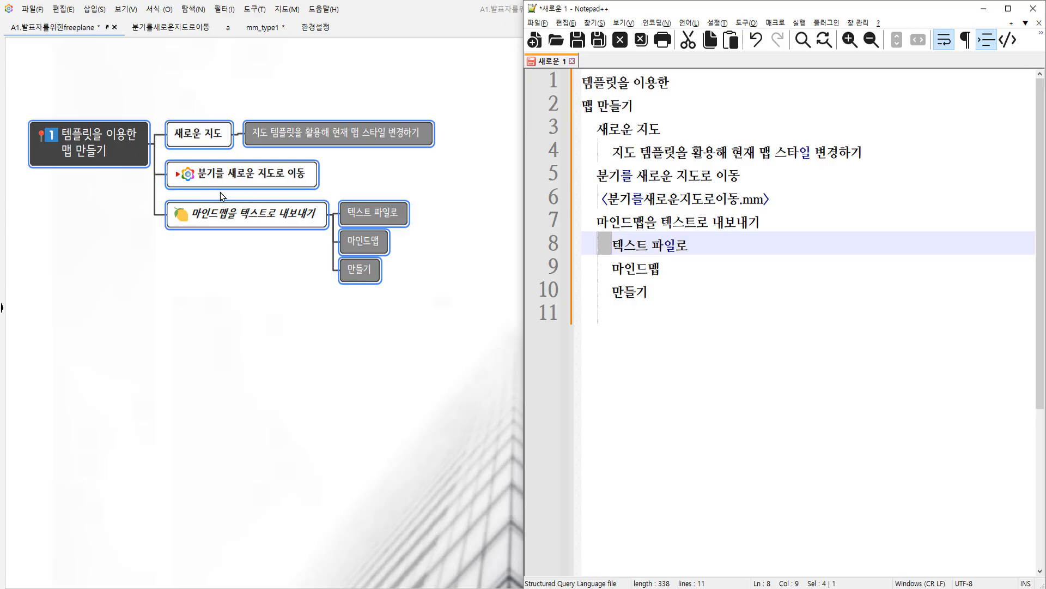
left_click_drag(600, 199, 805, 199)
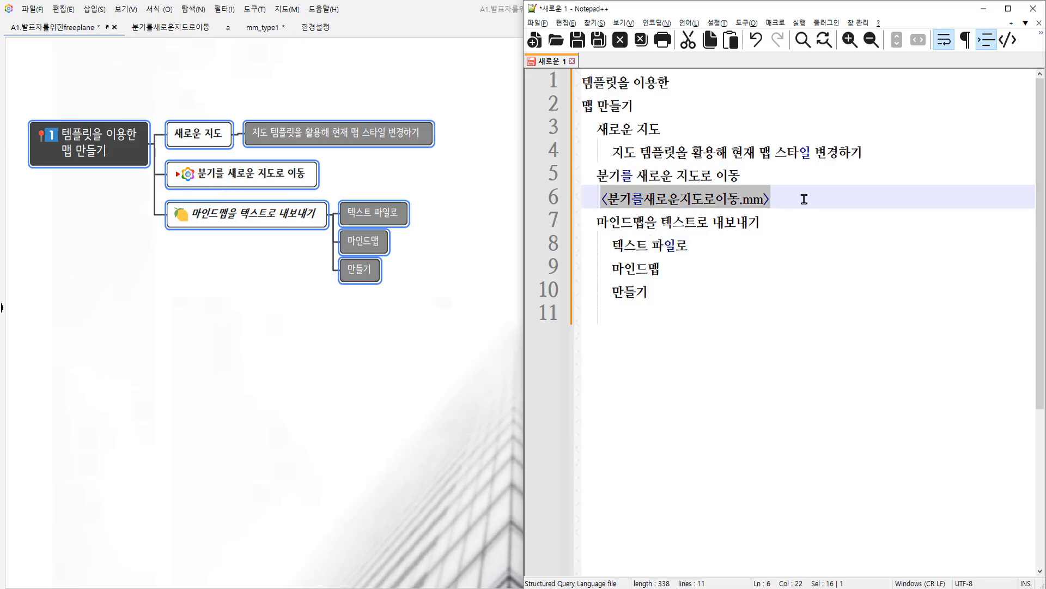
key("ctrl+a")
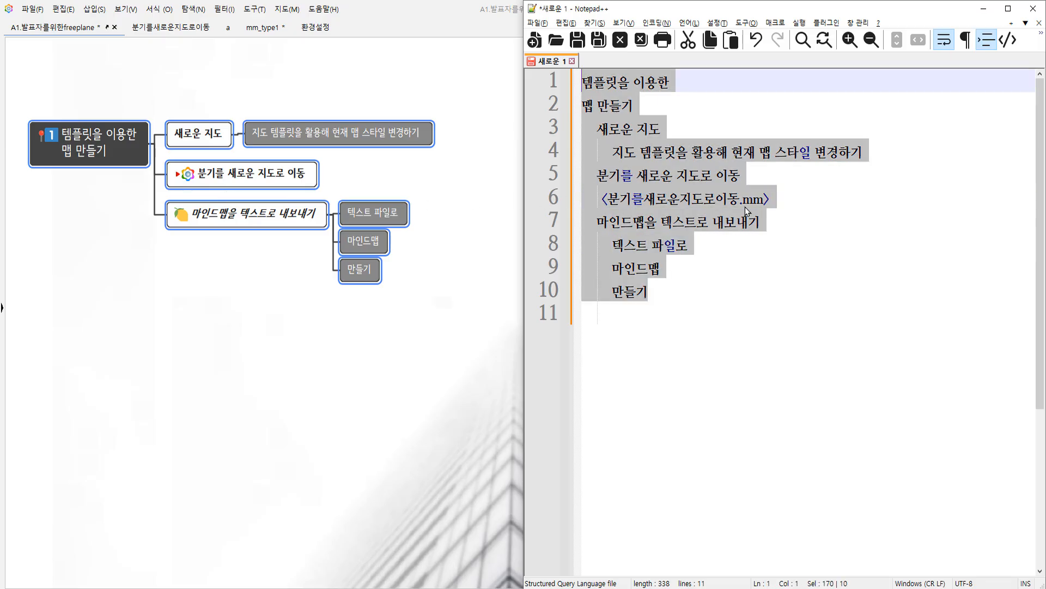
left_click(601, 129)
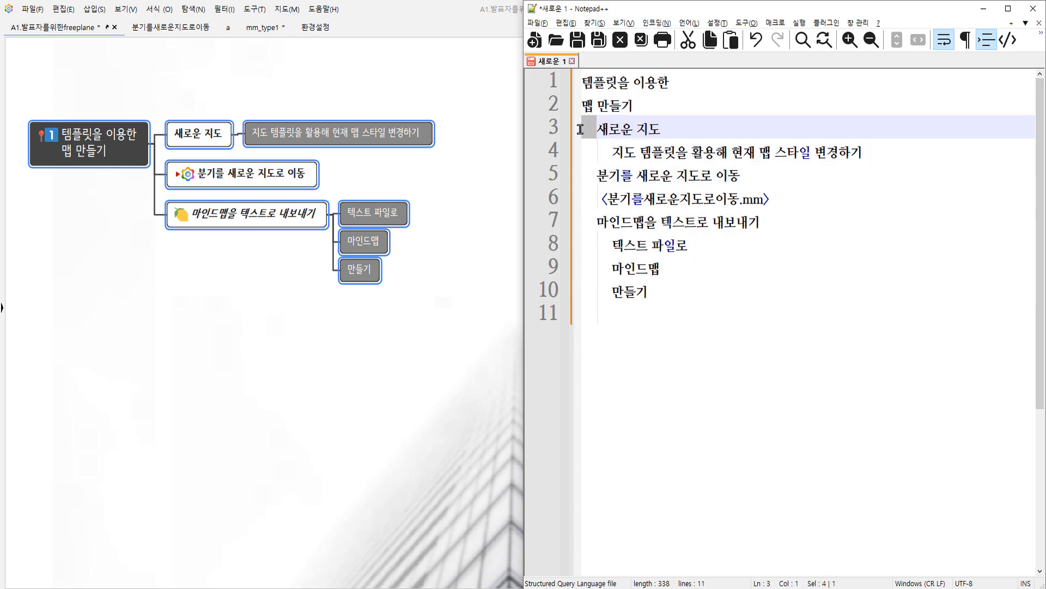
left_click(600, 149)
left_click_drag(613, 151, 578, 151)
left_click(818, 367)
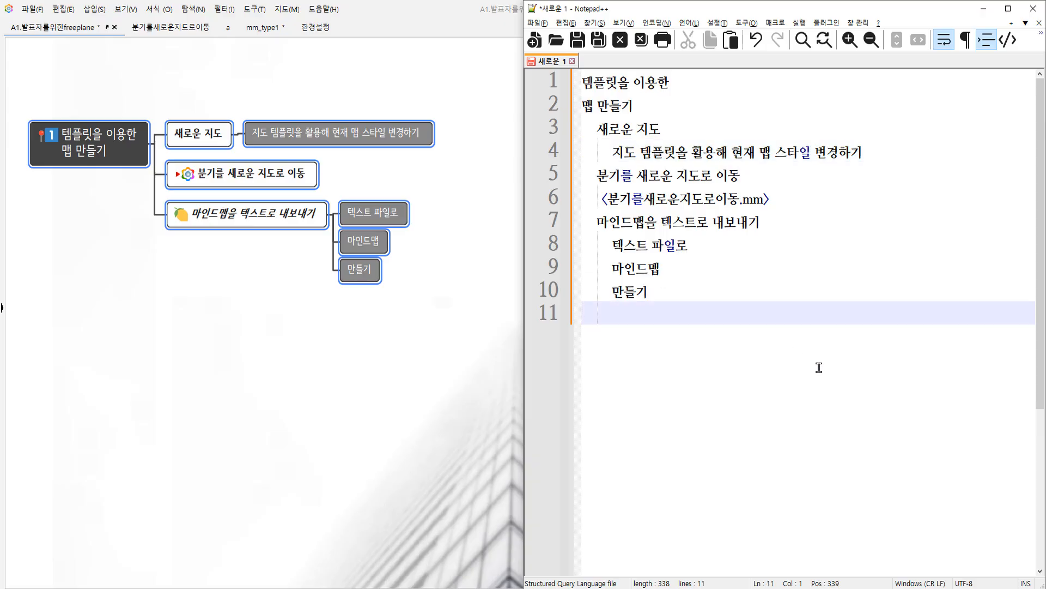
key("ctrl+shift+Home")
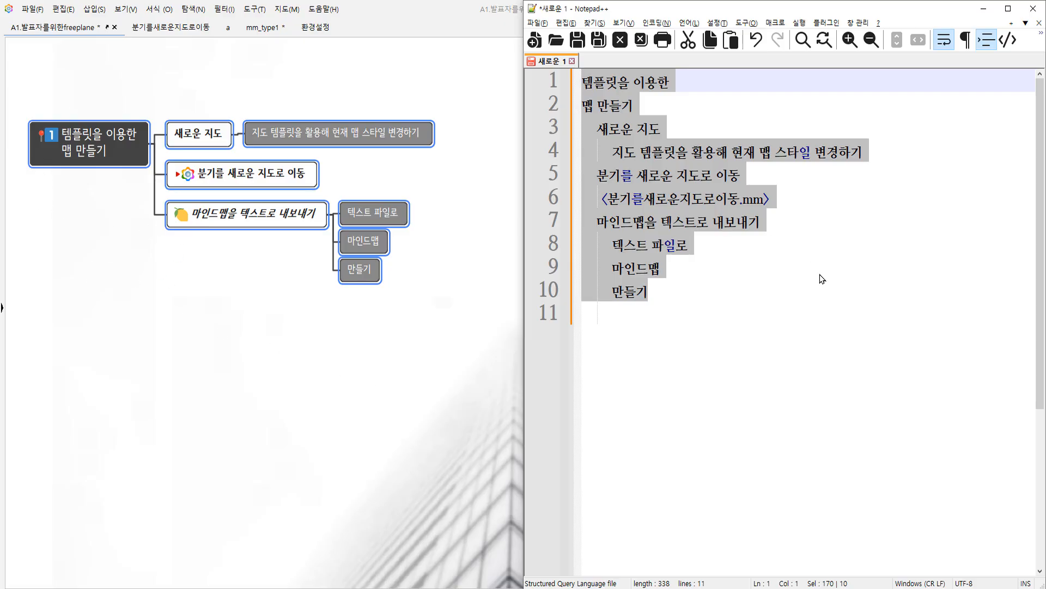
Compare the root node's two-line text with the first two lines of the pasted outline.
left_click(91, 142)
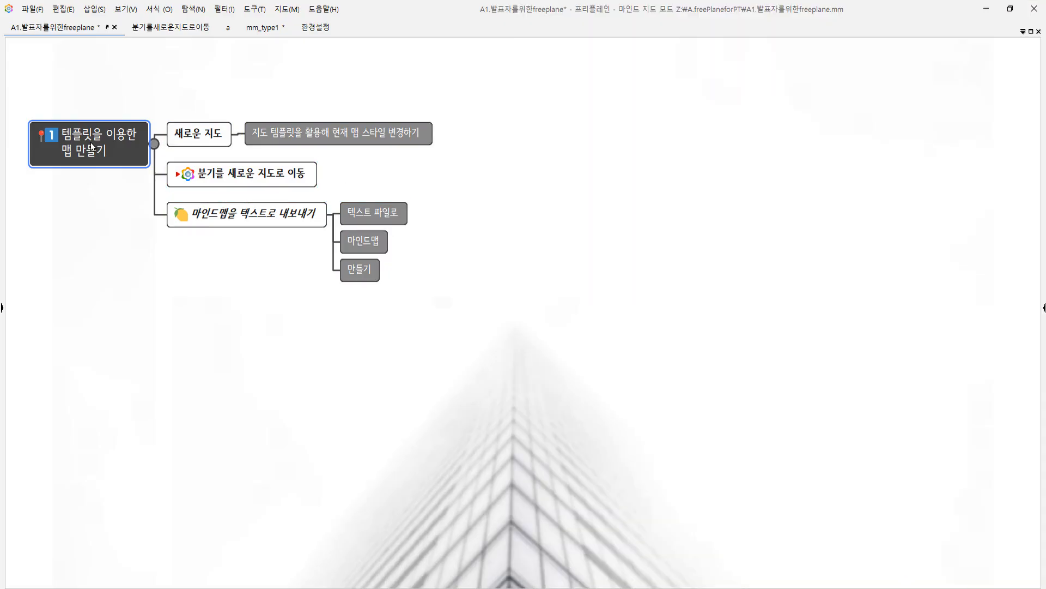
double_click(123, 150)
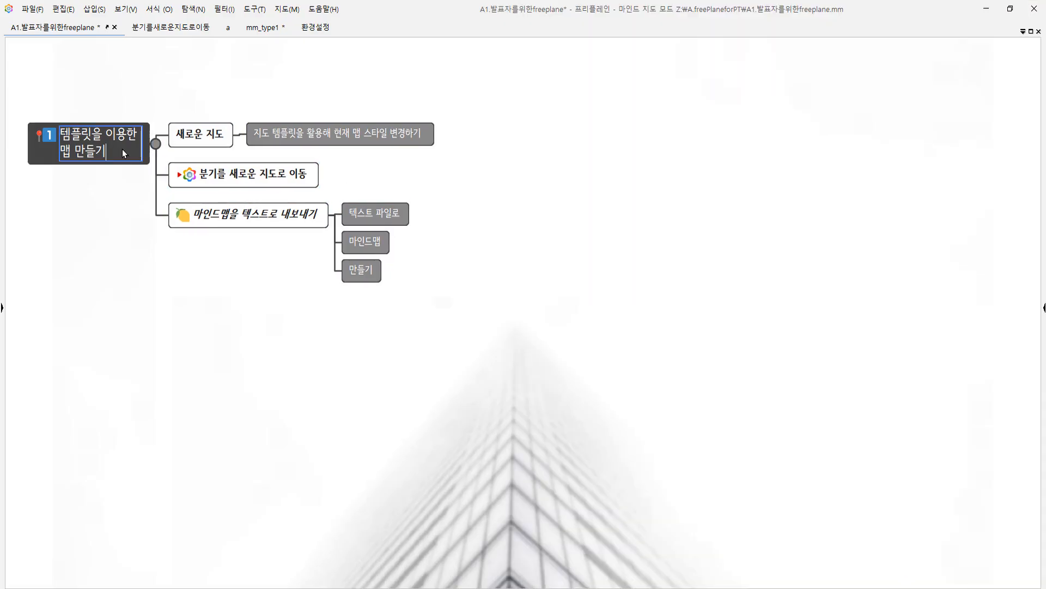
key("ctrl+a")
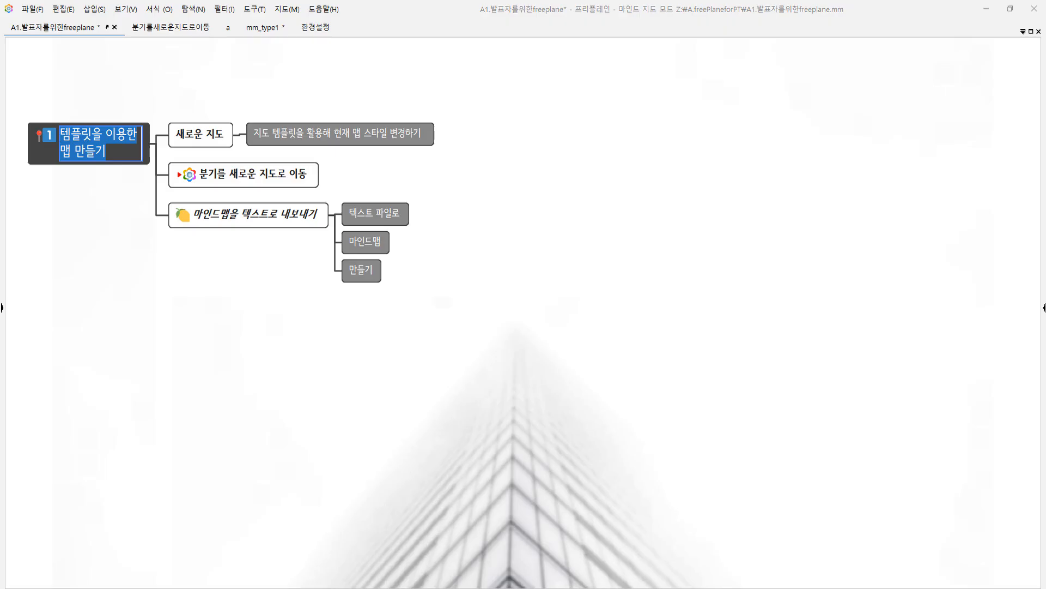
key("alt+Tab")
left_click(692, 103)
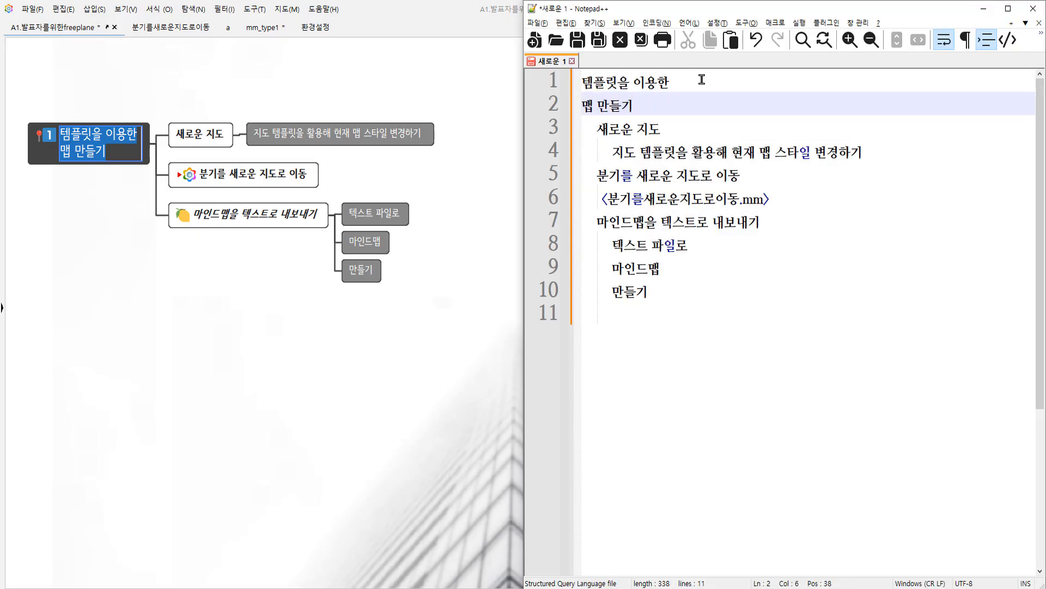
left_click(124, 146)
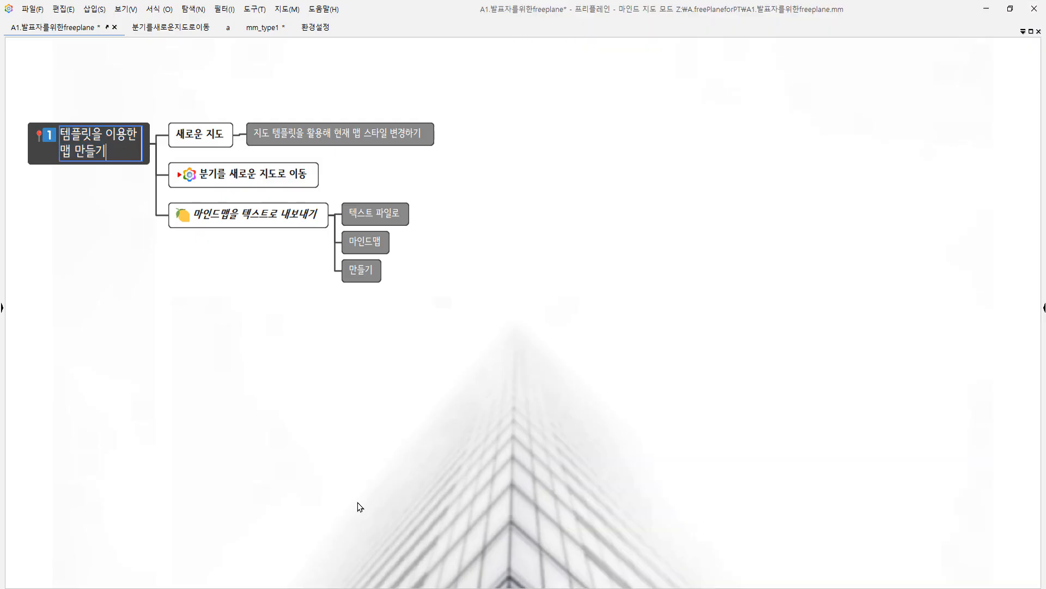
key("alt+Tab")
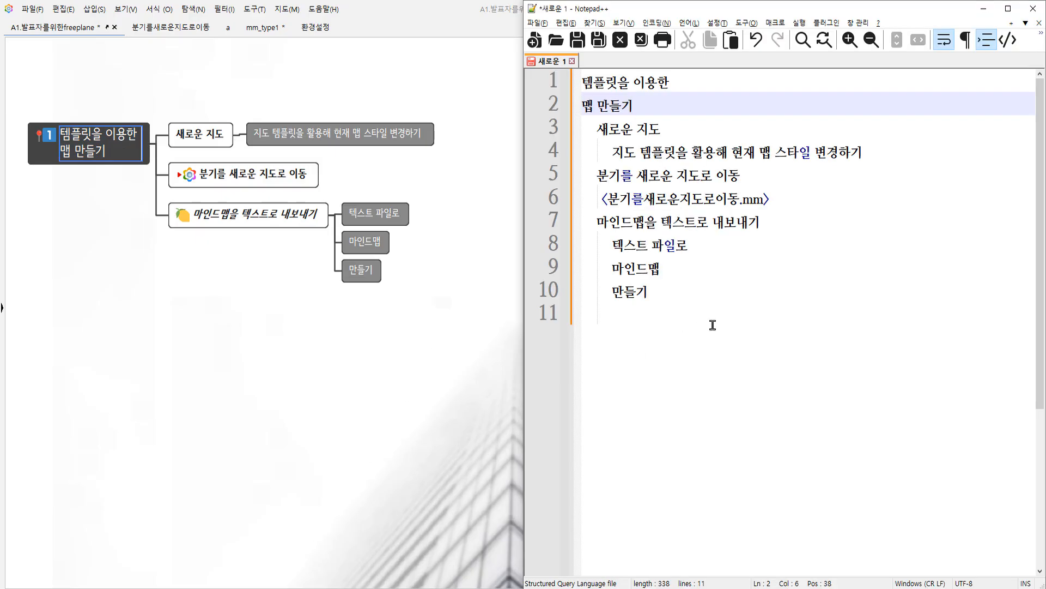
left_click(695, 294)
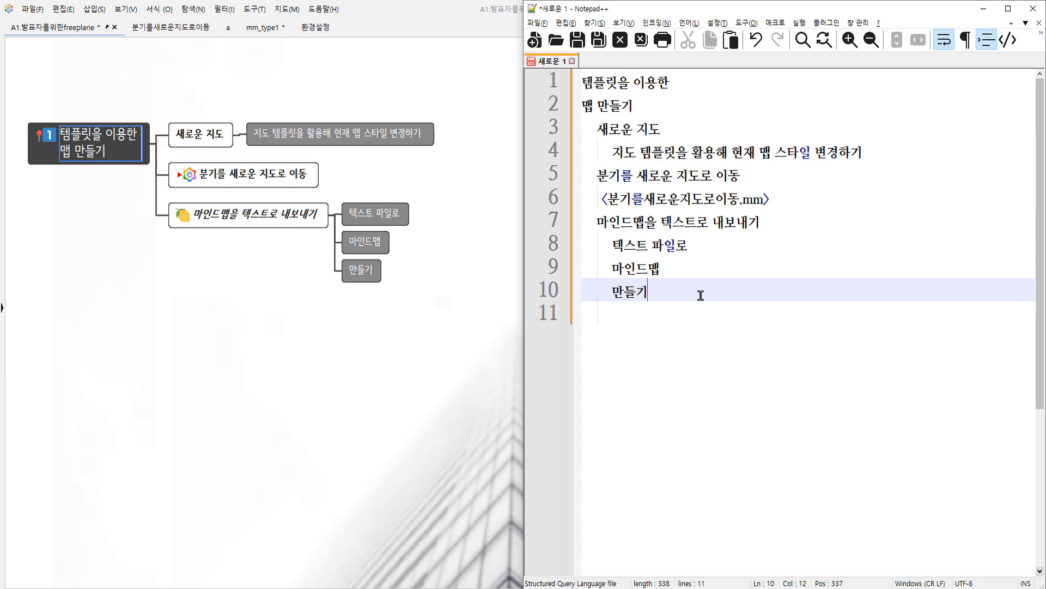
left_click_drag(698, 292, 584, 83)
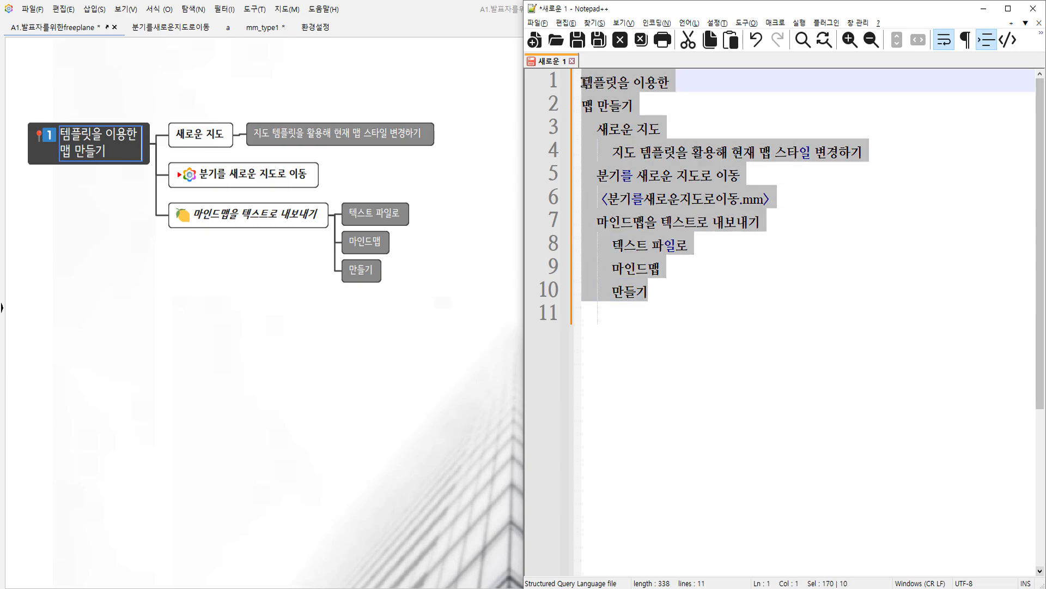
left_click(186, 345)
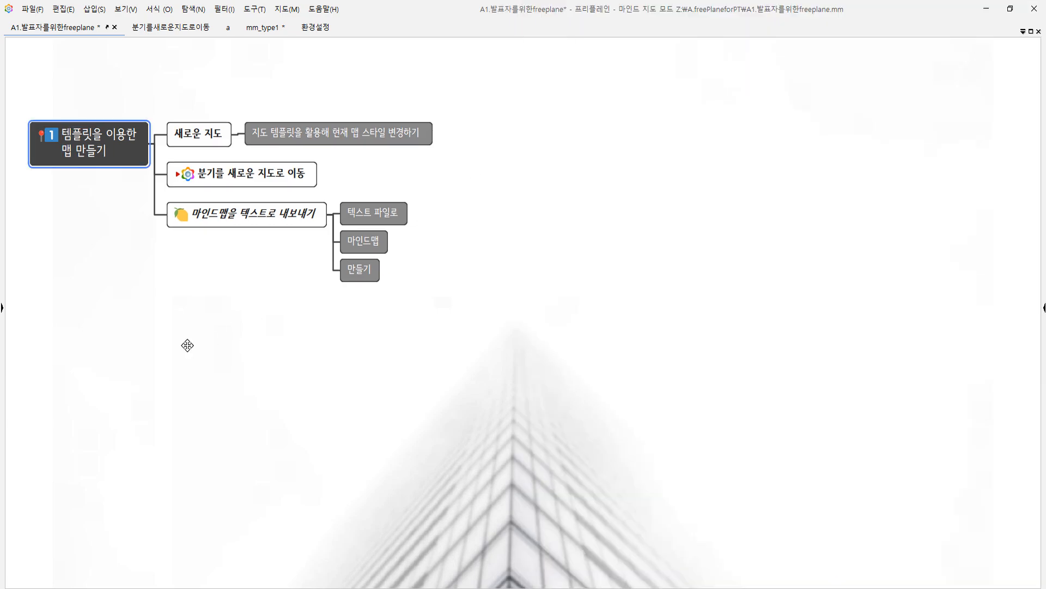
key("alt+Tab")
left_click(726, 357)
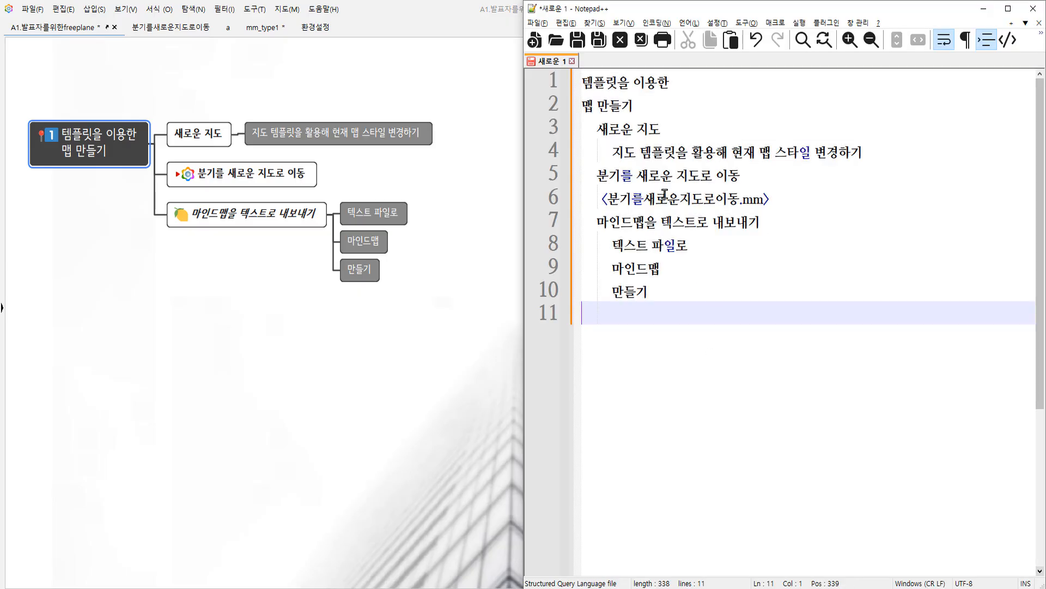
left_click_drag(599, 133, 585, 153)
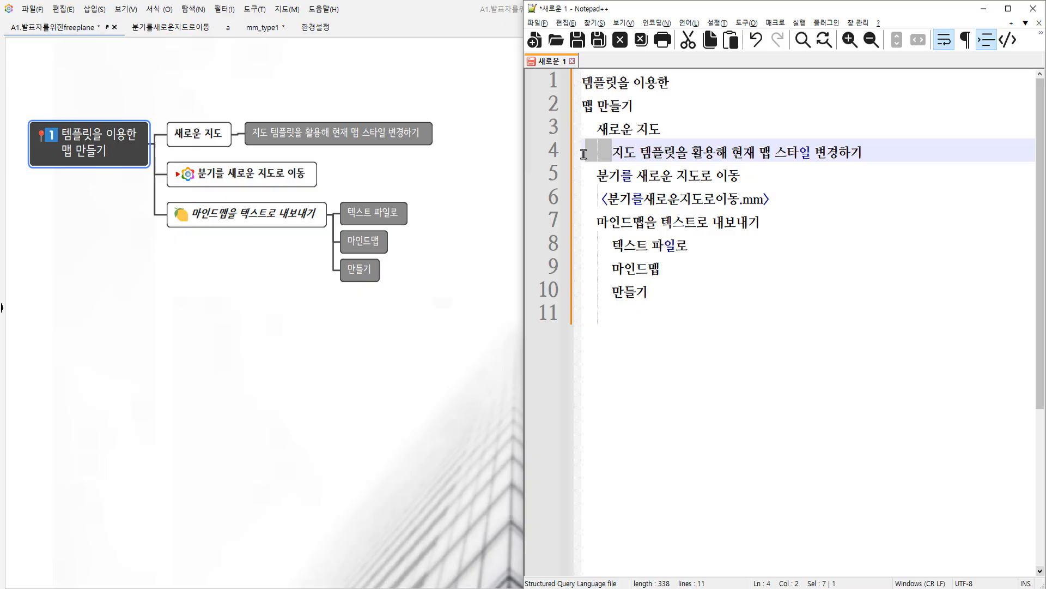
left_click(692, 302)
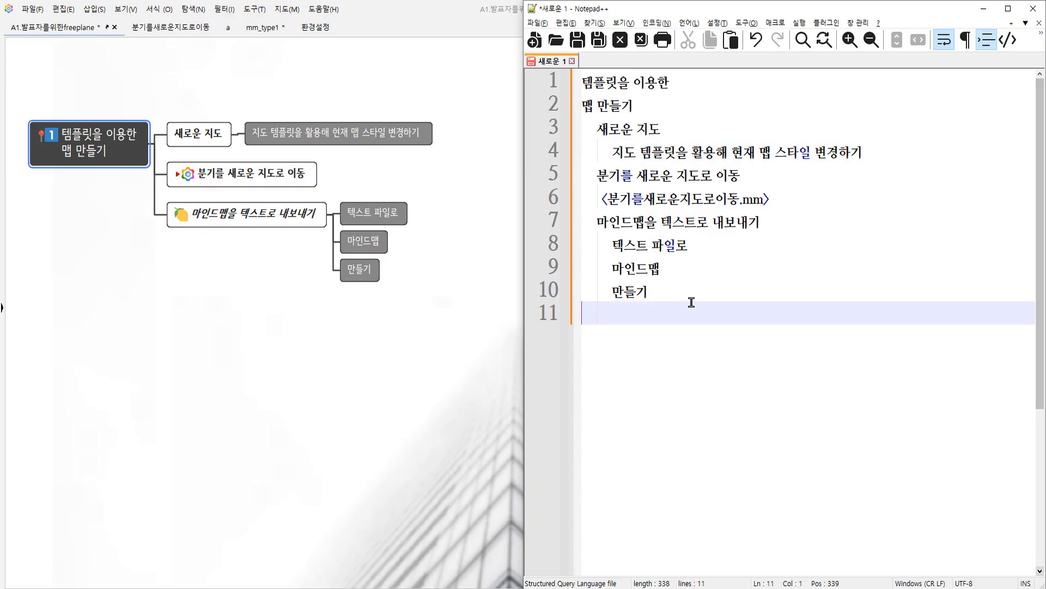
left_click(269, 267)
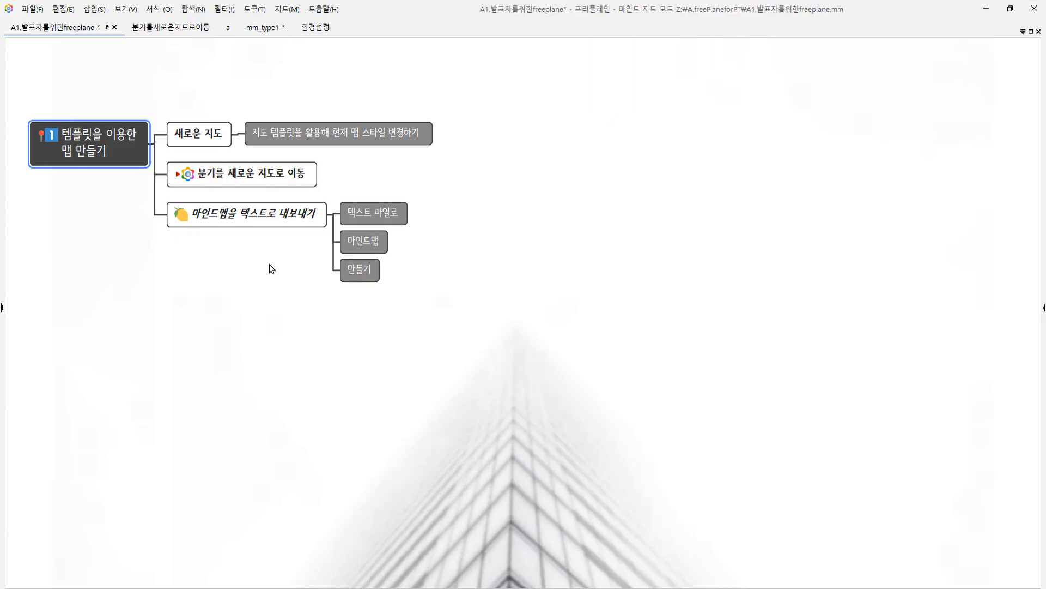
Create a new mind map using the standard-1.6.mm template.
left_click(33, 9)
left_click(49, 27)
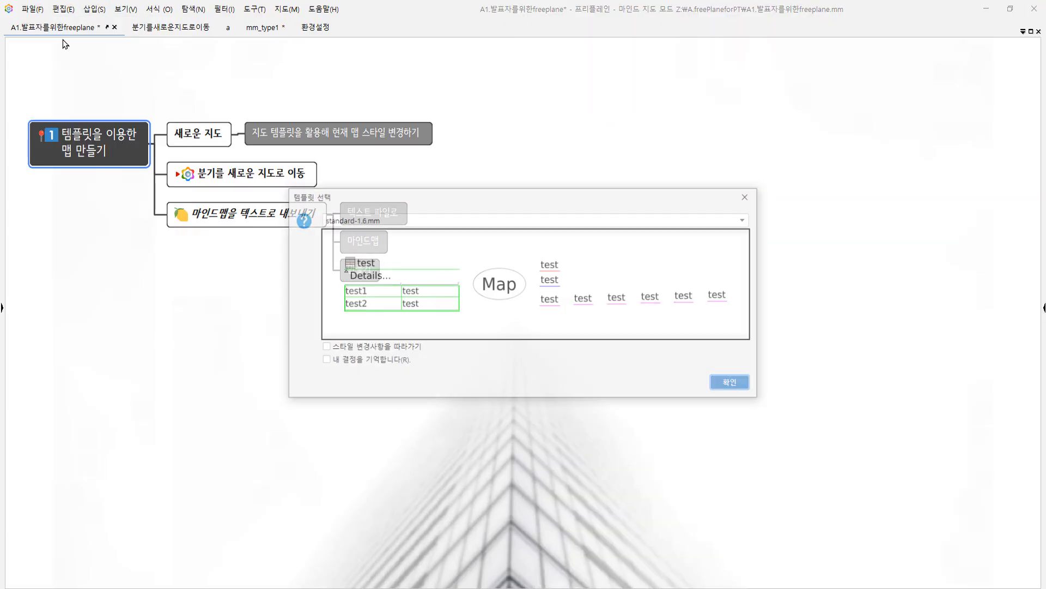
left_click(742, 385)
scroll(507, 426, "up", 3)
left_click_drag(684, 437, 376, 299)
key("alt+Tab")
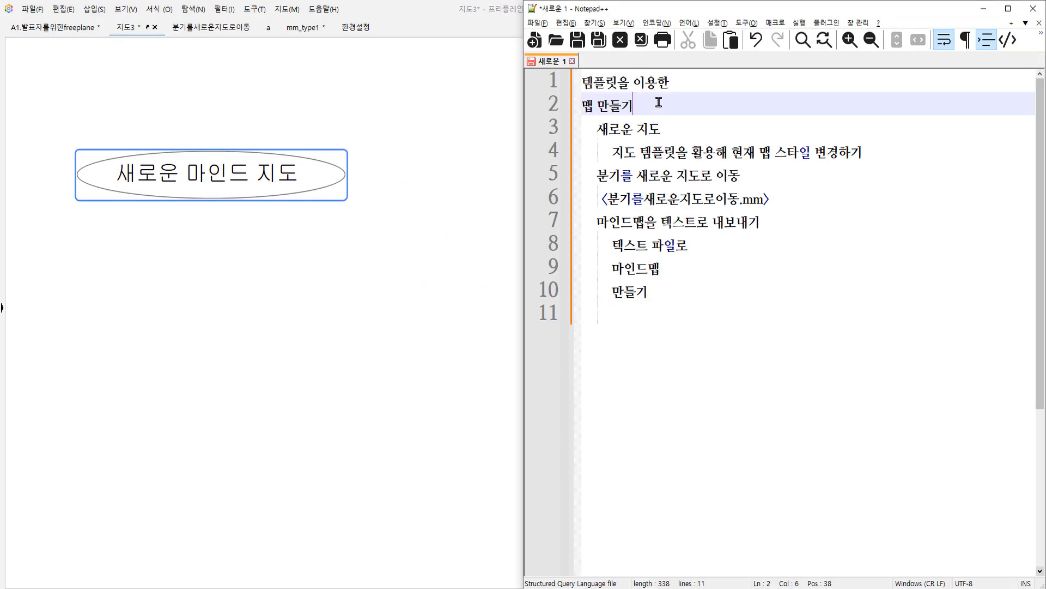
Copy the first two outline lines from the text editor and replace the new map's root node text with them.
left_click_drag(661, 103, 582, 82)
key("ctrl+c")
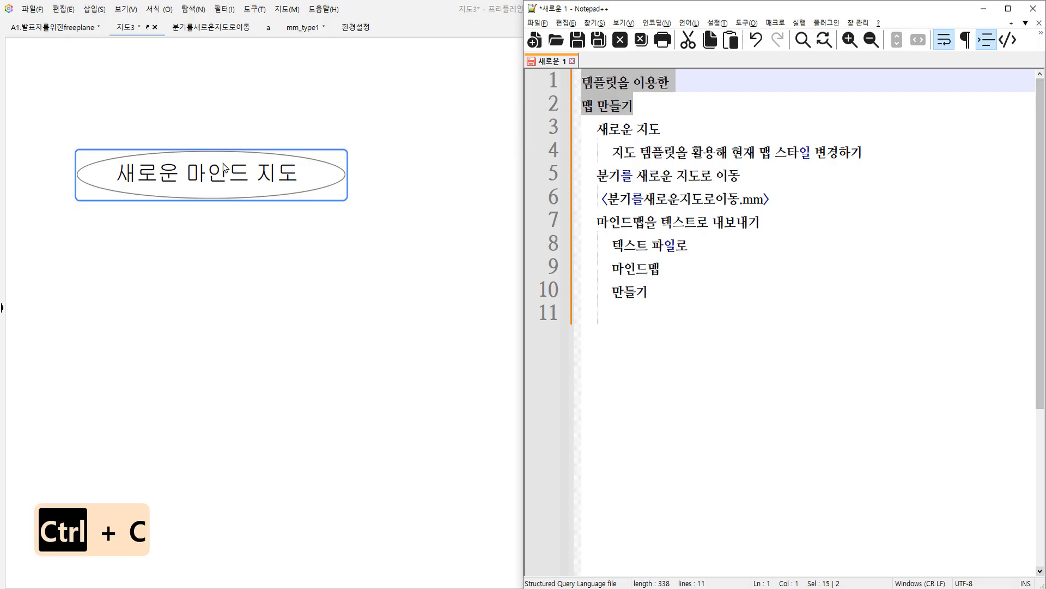
left_click(218, 179)
double_click(216, 178)
key("ctrl+a")
key("ctrl+v")
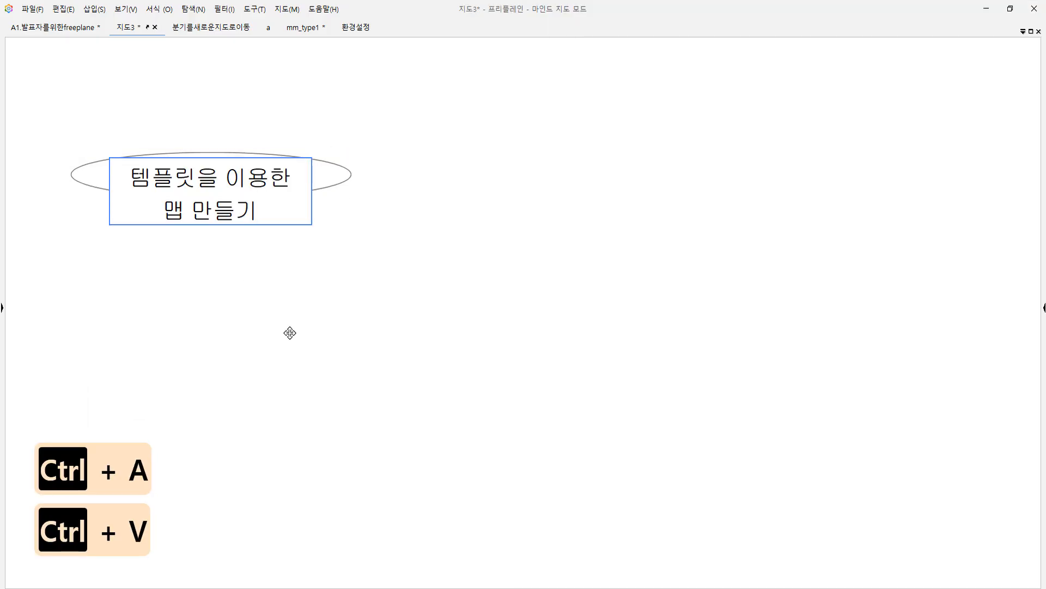
left_click(289, 333)
Copy the remaining outline lines, from 새로운 지도 to 만들기, and paste them onto the root node as branches.
key("alt+Tab")
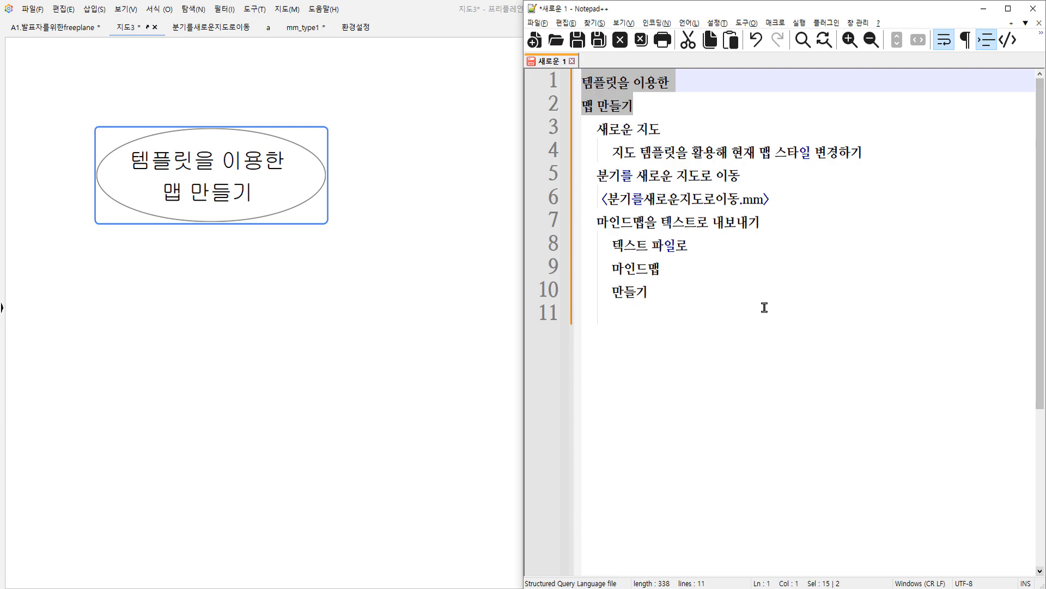
left_click(743, 297)
left_click_drag(743, 297, 582, 129)
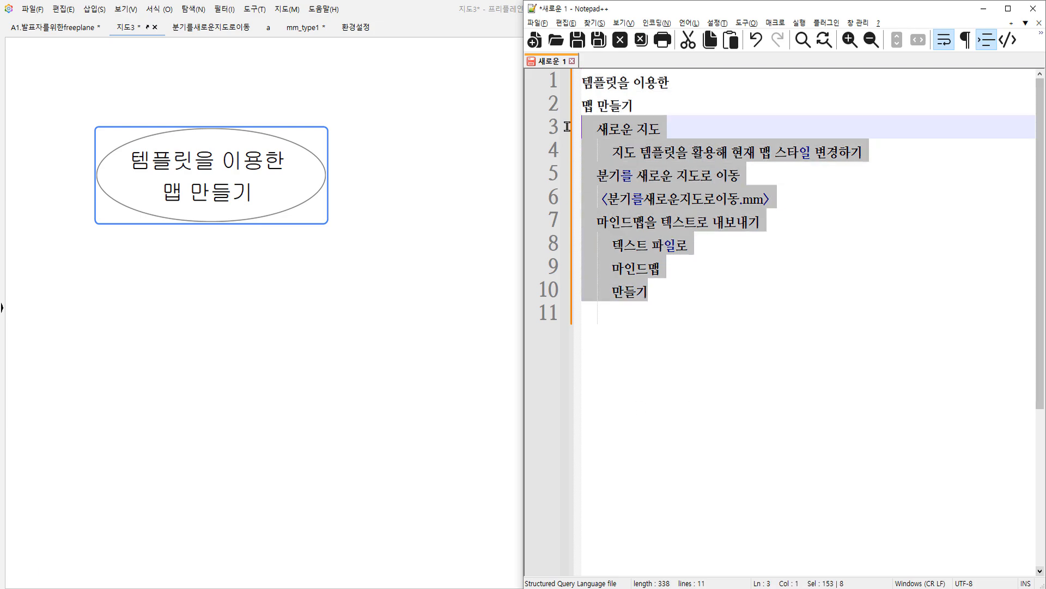
key("ctrl+c")
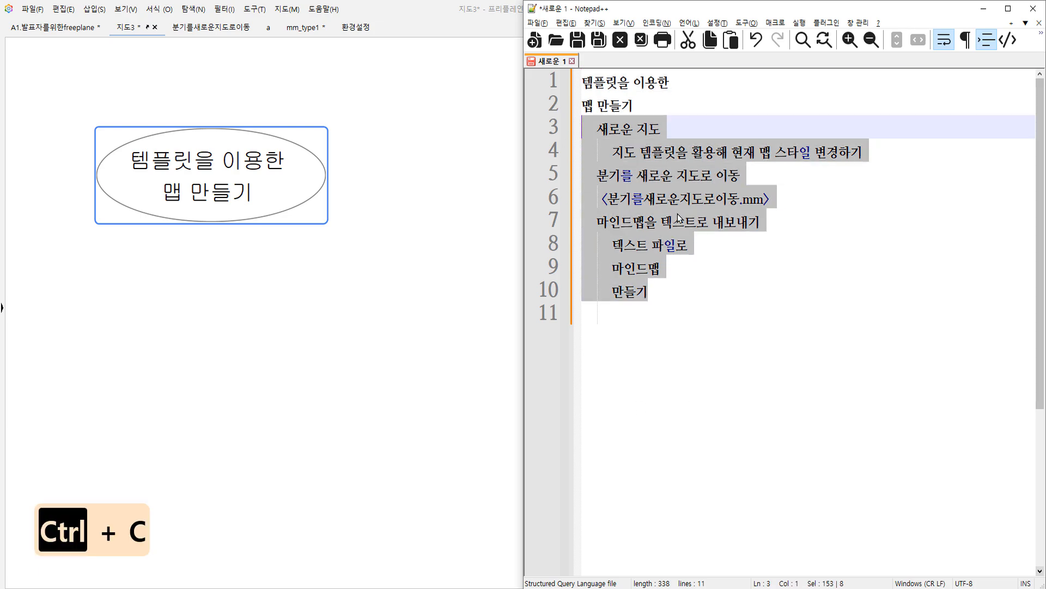
left_click(354, 273)
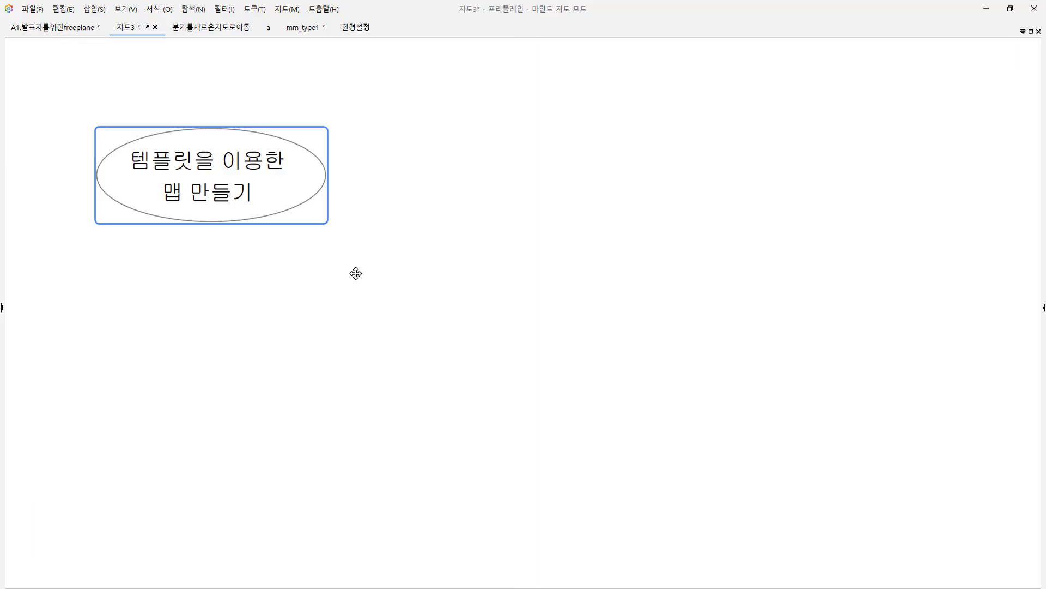
key("ctrl+v")
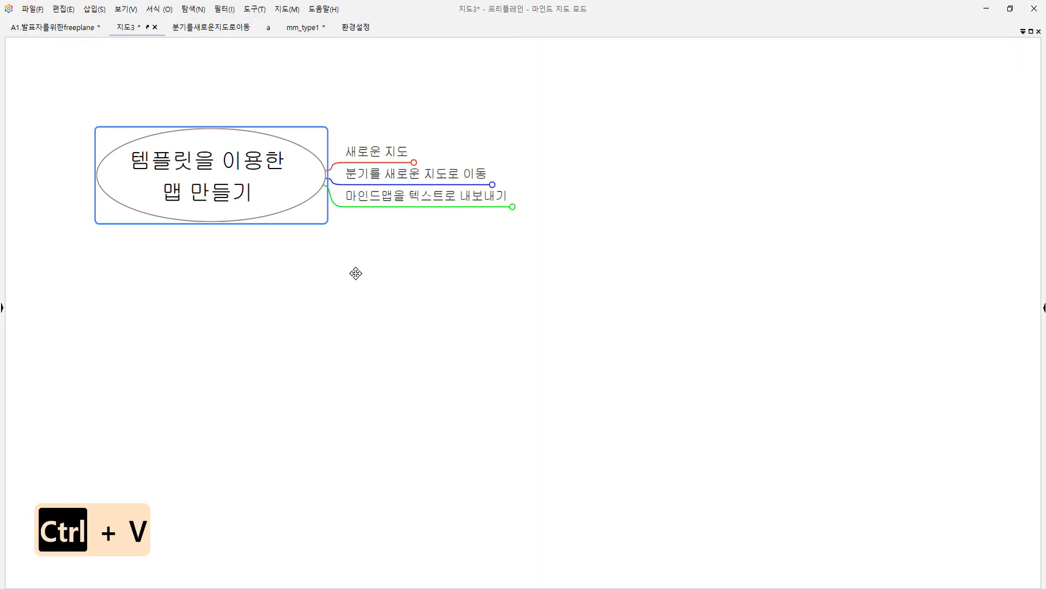